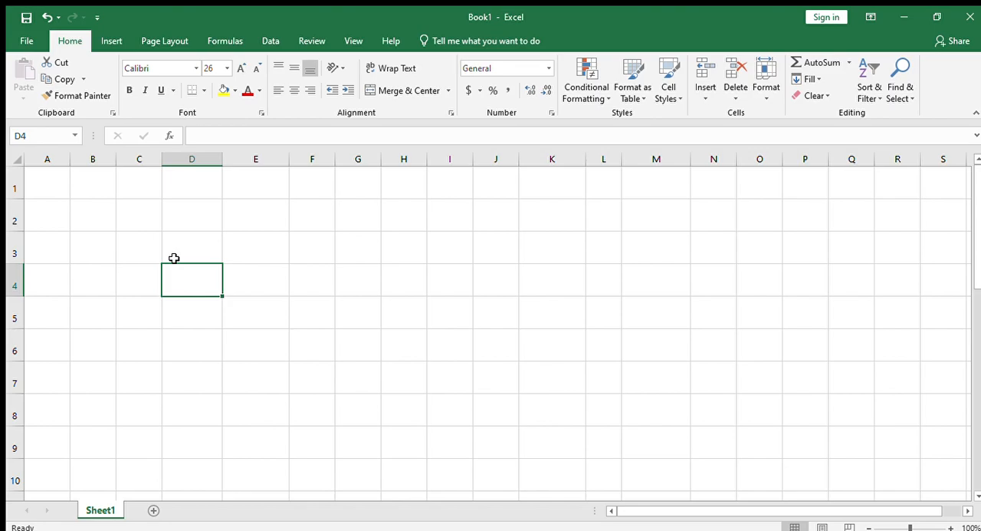
Merge and center the range D1:H2 into one title cell.
{"action": "left_click", "coordinate": [262, 325]}
{"action": "left_click_drag", "start_coordinate": [190, 188], "coordinate": [418, 210]}
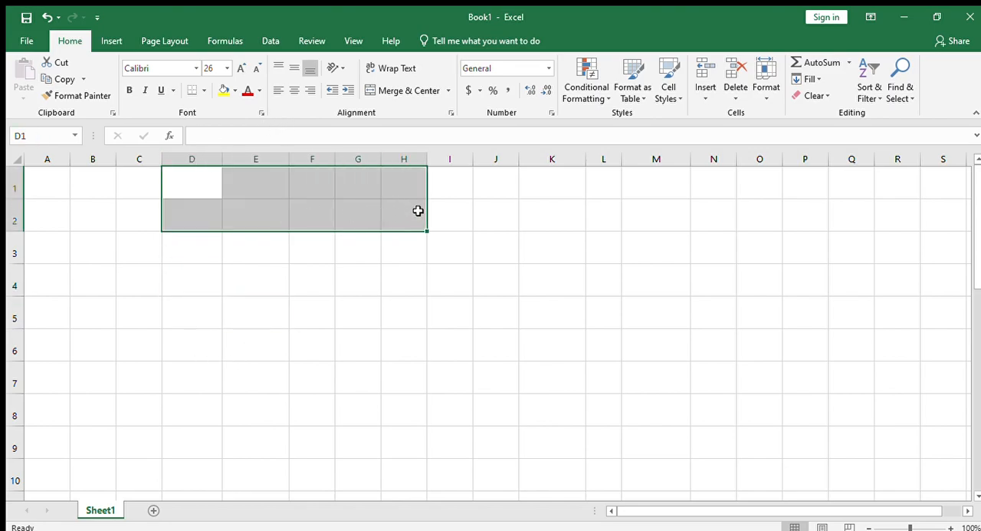
{"action": "left_click", "coordinate": [398, 87]}
{"action": "type", "text": "hloo"}
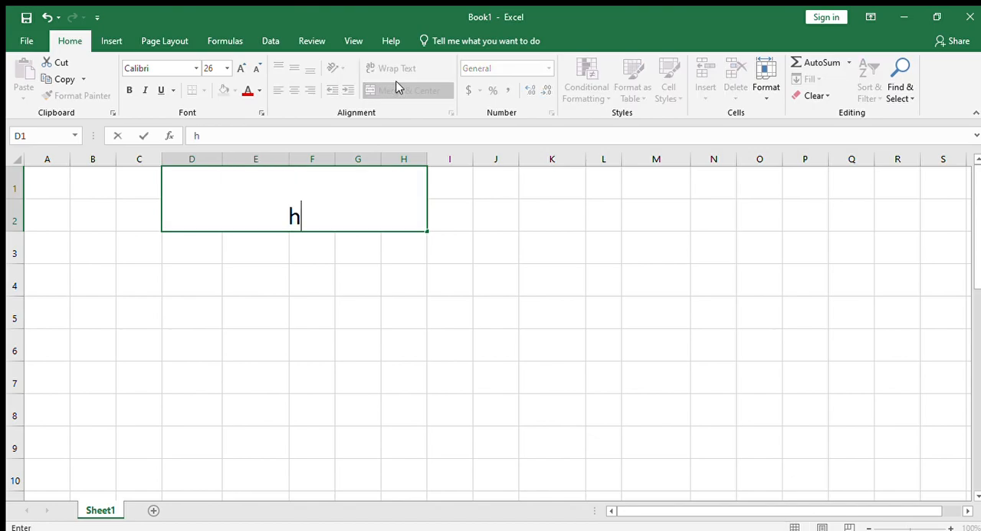
{"action": "key", "text": "BackSpace"}
{"action": "key", "text": "BackSpace"}
{"action": "key", "text": "BackSpace"}
{"action": "key", "text": "BackSpace"}
Enter the uppercase title HLOOKUP in the merged cell D1:H2.
{"action": "type", "text": "HLOO"}
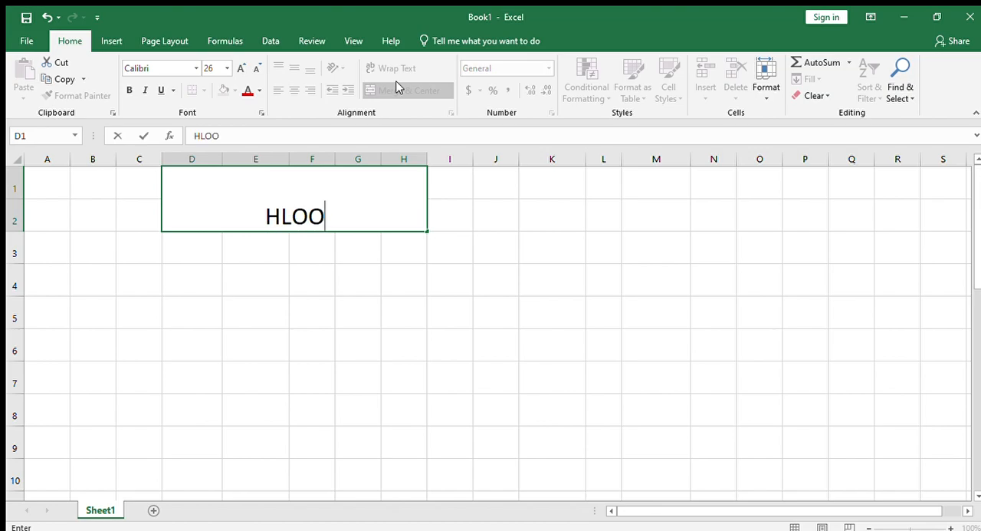
{"action": "type", "text": "KUP"}
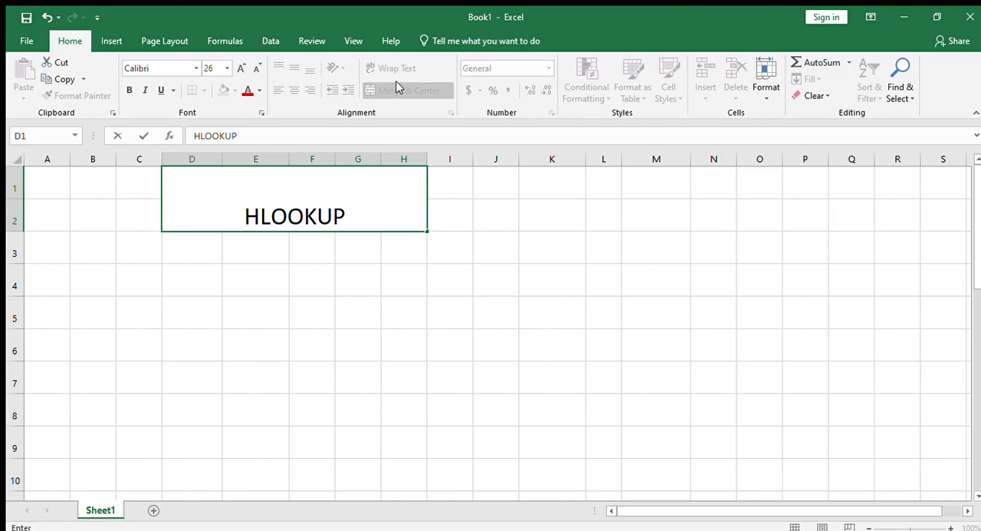
{"action": "left_click", "coordinate": [258, 278]}
{"action": "left_click", "coordinate": [265, 214]}
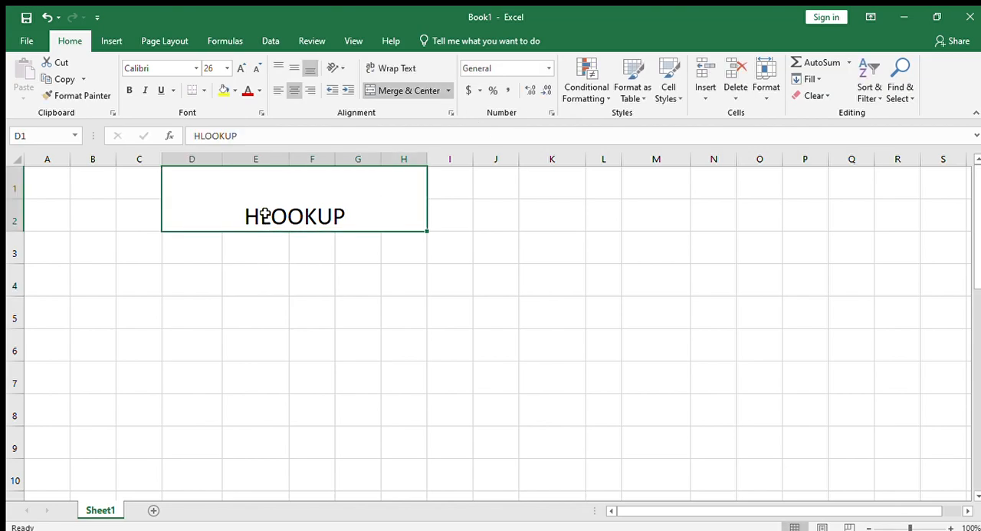
{"action": "left_click", "coordinate": [237, 260]}
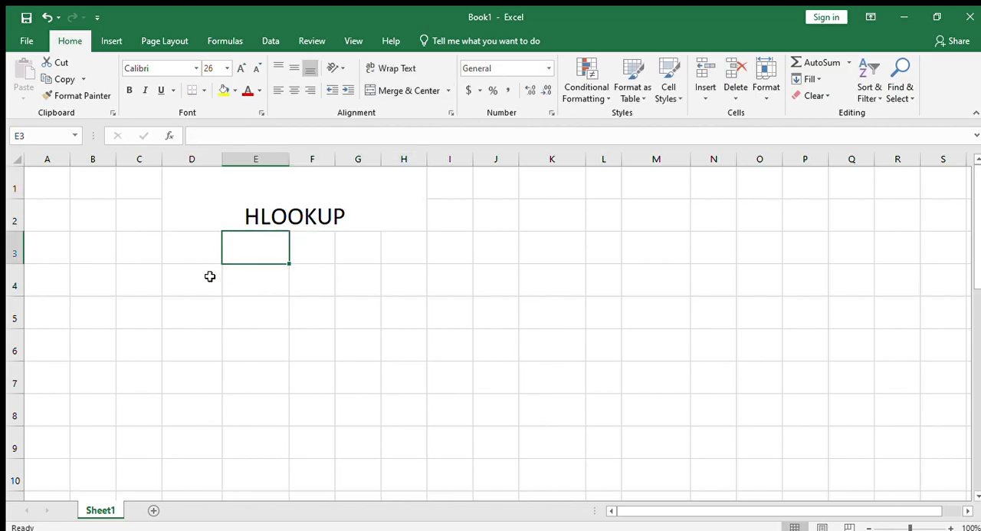
Enter the header SR.NO in D4 and fit column D's width to it.
{"action": "left_click", "coordinate": [207, 274]}
{"action": "type", "text": "SR.NO"}
{"action": "key", "text": "Tab"}
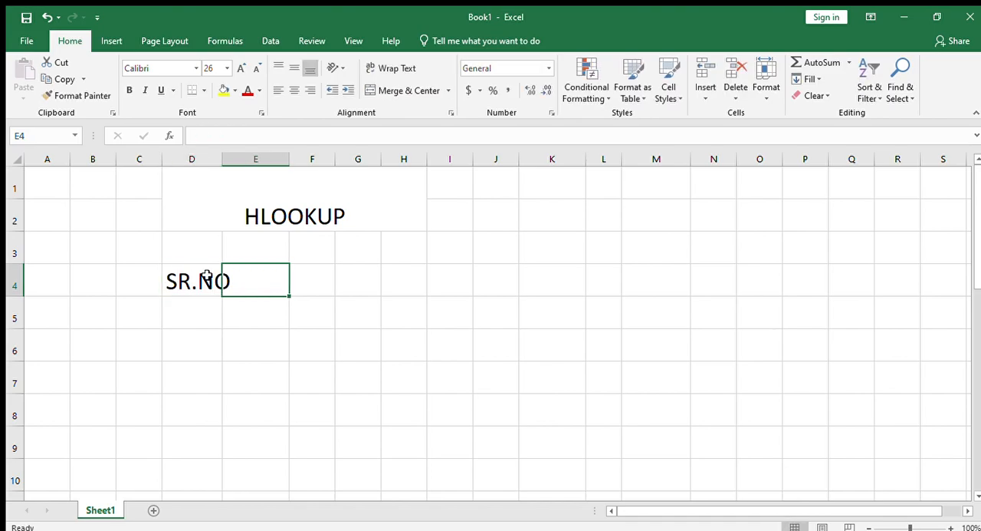
{"action": "double_click", "coordinate": [222, 158]}
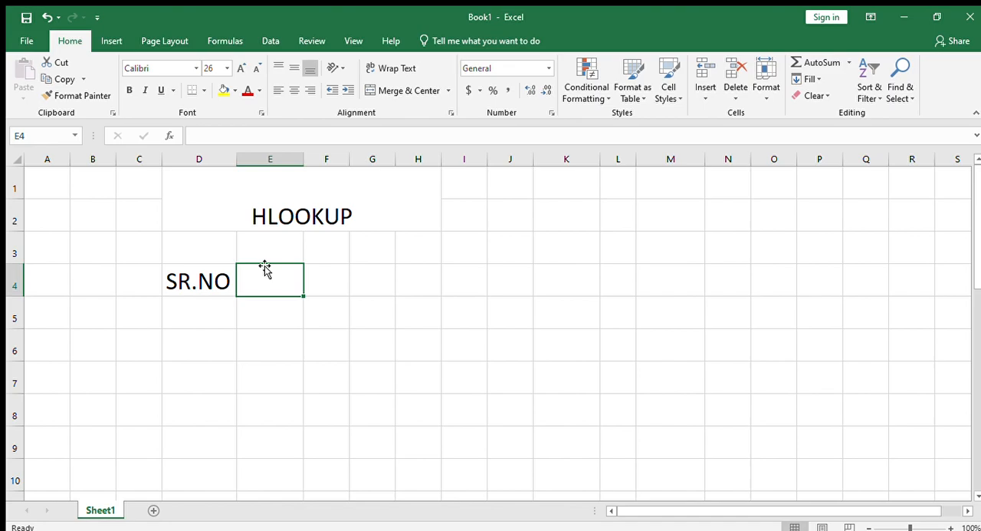
Enter the header NAME in E4 and widen column E beyond the text.
{"action": "type", "text": "NAME"}
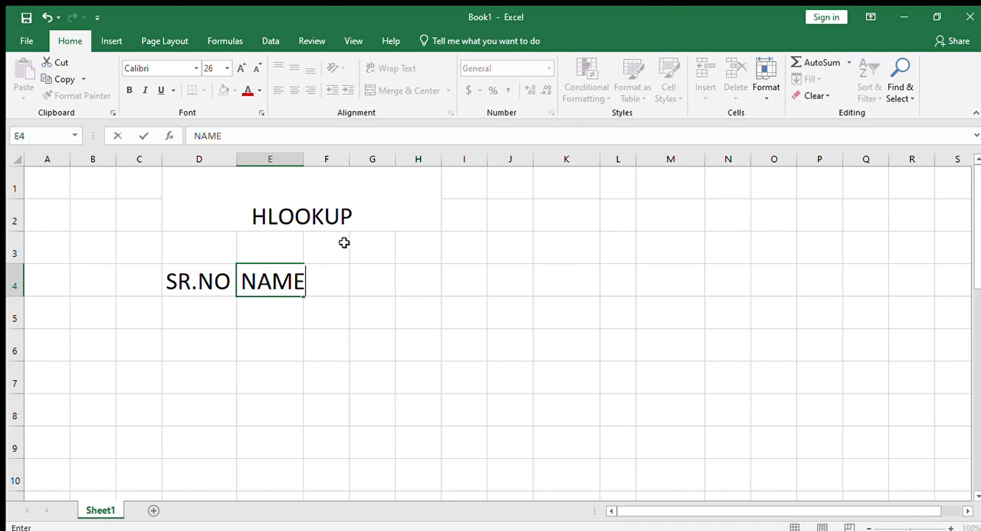
{"action": "left_click", "coordinate": [357, 270]}
{"action": "left_click", "coordinate": [306, 167]}
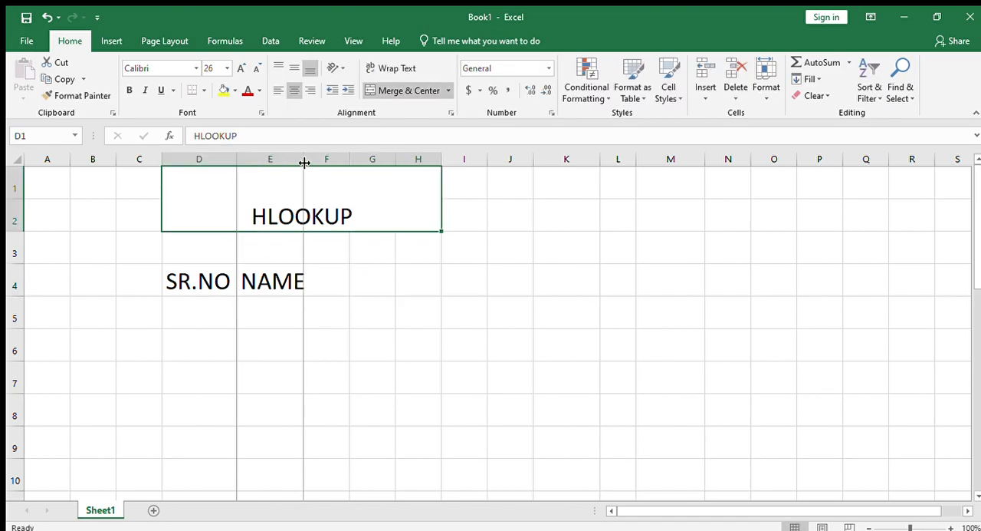
{"action": "left_click_drag", "start_coordinate": [302, 157], "coordinate": [324, 158]}
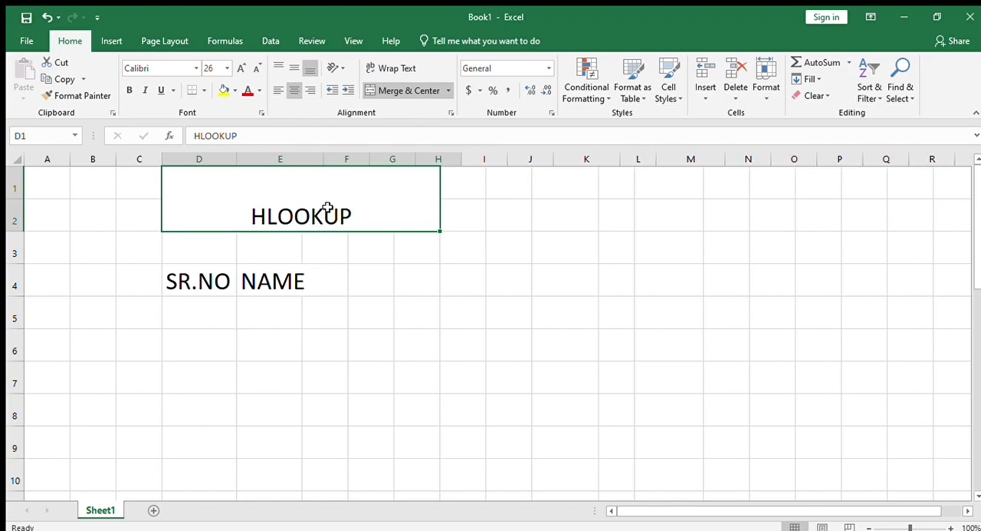
Enter the header english in F4 and fit column F's width to it.
{"action": "left_click", "coordinate": [335, 276]}
{"action": "type", "text": "en"}
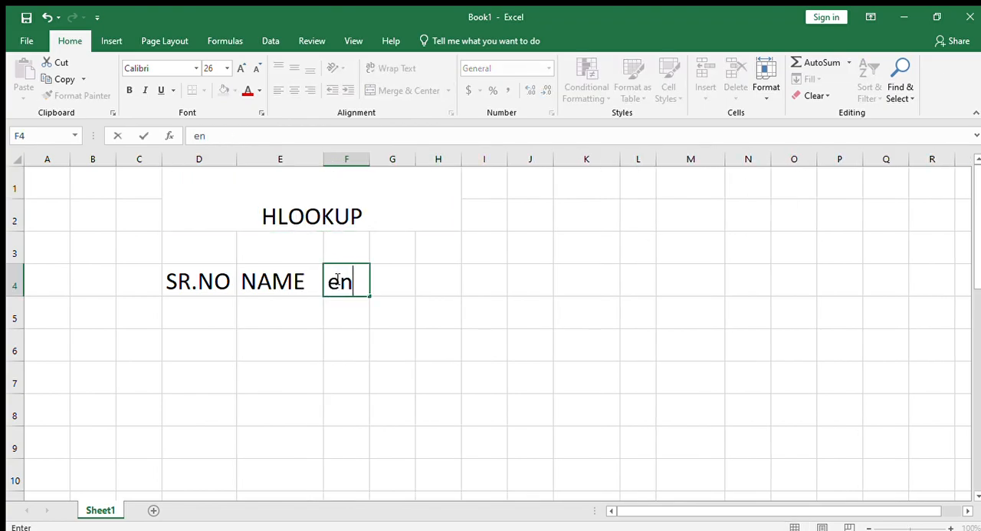
{"action": "type", "text": "glish"}
{"action": "key", "text": "Tab"}
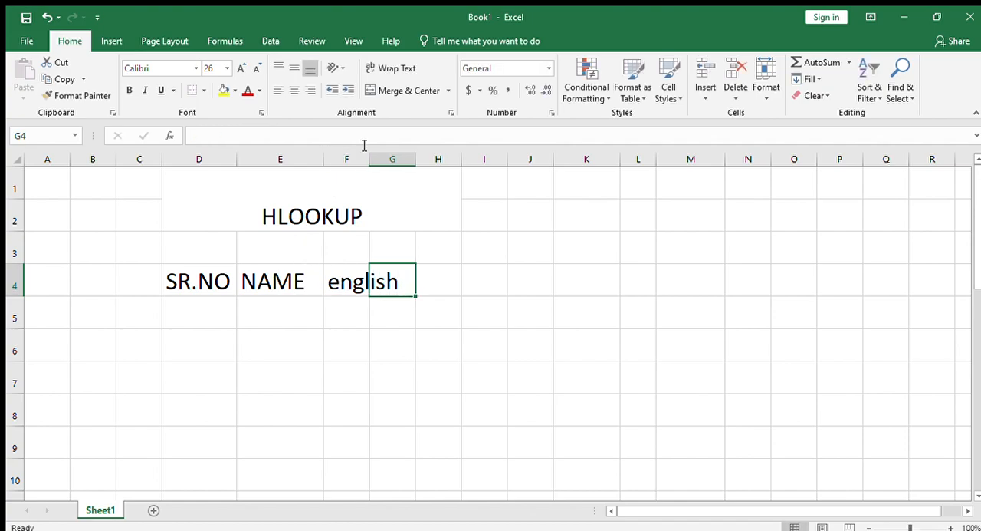
{"action": "left_click", "coordinate": [375, 159]}
{"action": "double_click", "coordinate": [371, 159]}
{"action": "left_click", "coordinate": [381, 160]}
Enter the header hindi in G4 and fit column G's width to it.
{"action": "left_click", "coordinate": [419, 276]}
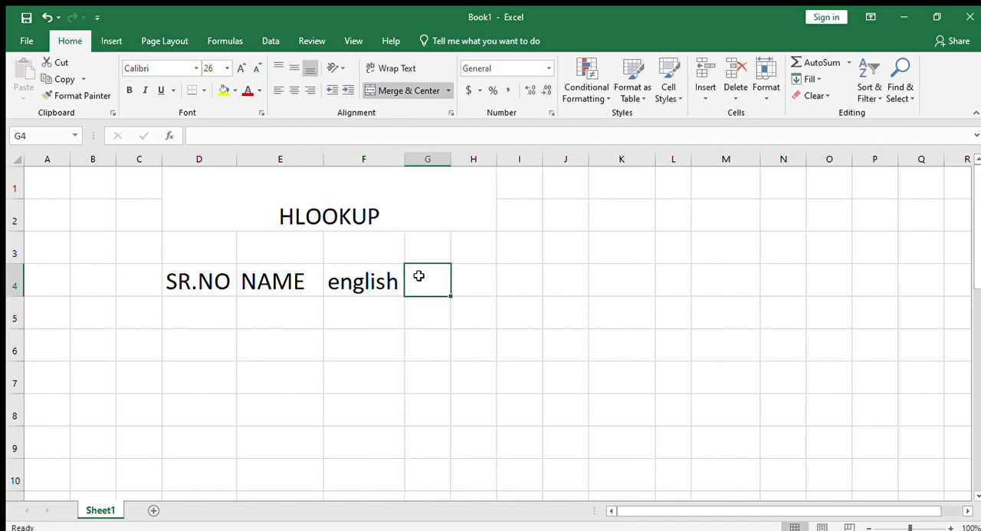
{"action": "type", "text": "hindi"}
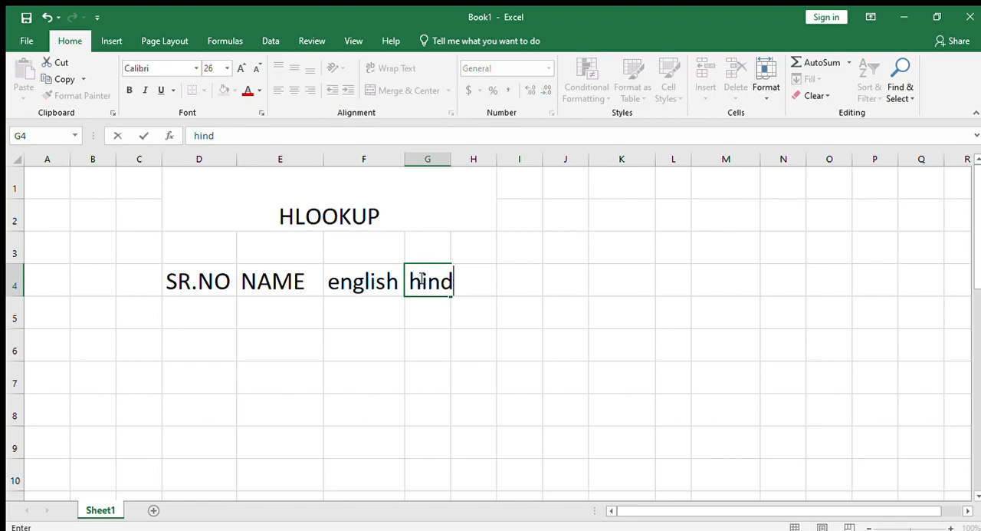
{"action": "key", "text": "Tab"}
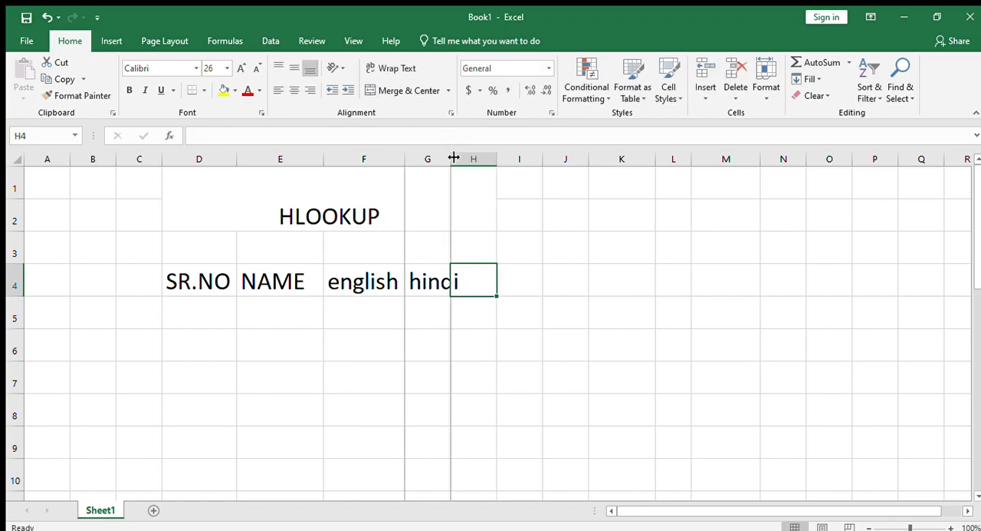
{"action": "double_click", "coordinate": [451, 158]}
Enter the header marathi in H4 and widen column H so the text fits.
{"action": "type", "text": "marathi"}
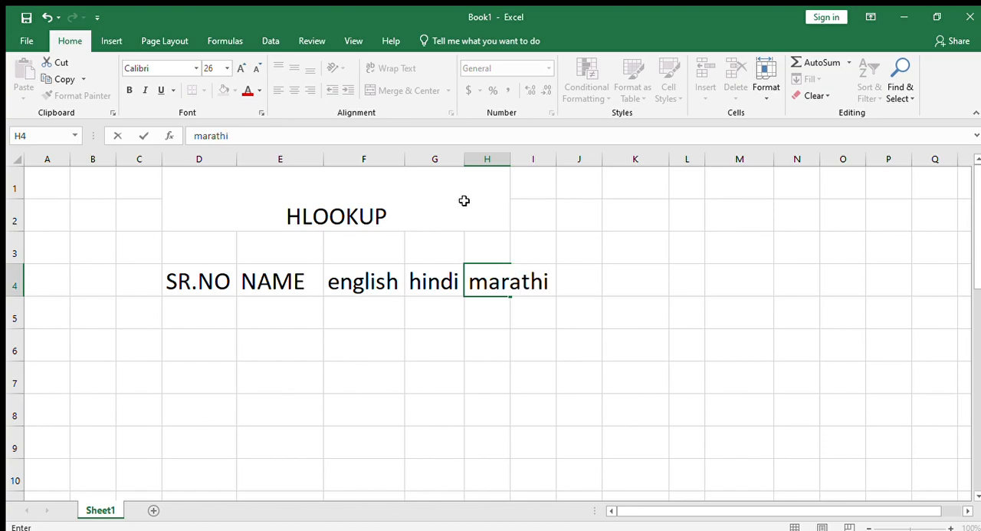
{"action": "left_click", "coordinate": [507, 170]}
{"action": "left_click_drag", "start_coordinate": [510, 159], "coordinate": [556, 159]}
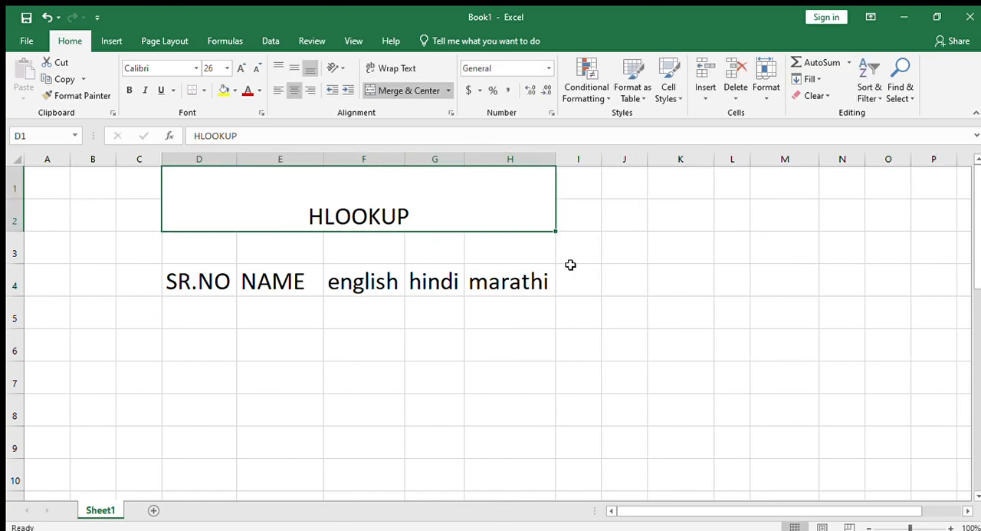
Enter the header total in I4 and widen column I so the text fits.
{"action": "left_click", "coordinate": [565, 281]}
{"action": "type", "text": "total"}
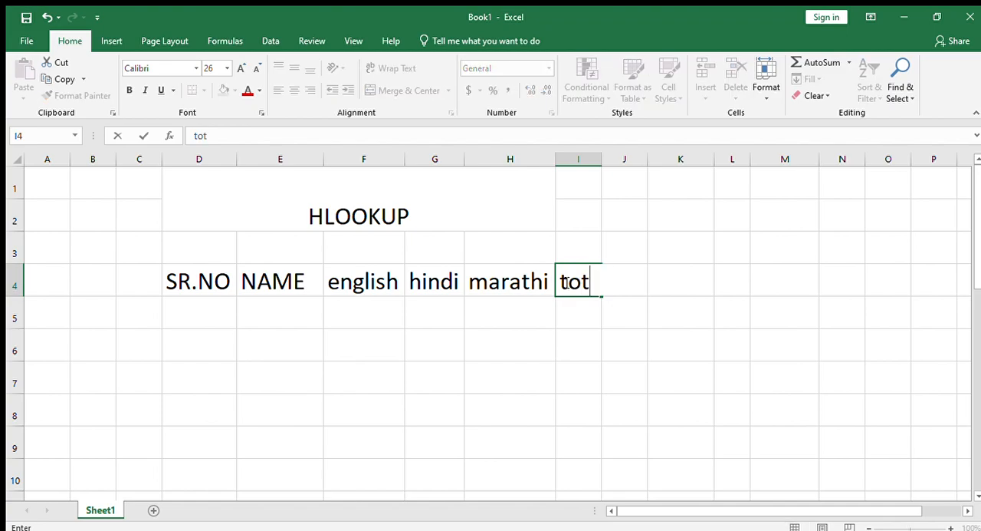
{"action": "left_click", "coordinate": [625, 344]}
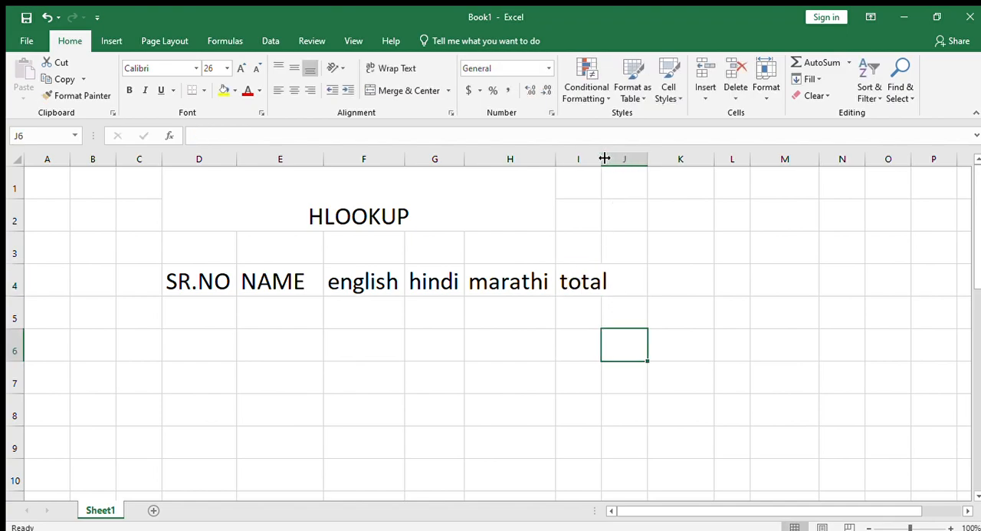
{"action": "left_click_drag", "start_coordinate": [602, 159], "coordinate": [613, 159]}
Fill the SR.NO column with the series 1 to 5 in D5:D9.
{"action": "left_click", "coordinate": [230, 322]}
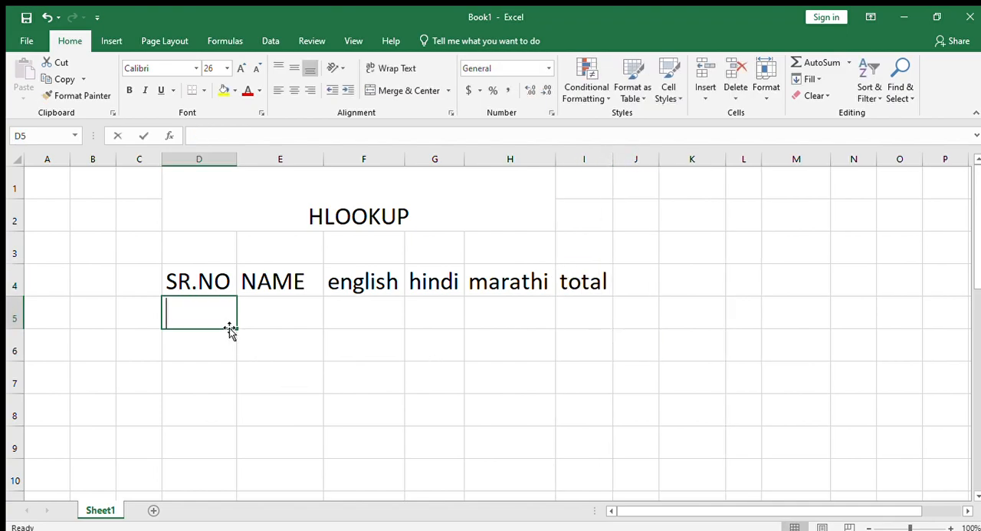
{"action": "type", "text": "1"}
{"action": "left_click_drag", "start_coordinate": [236, 328], "coordinate": [227, 449]}
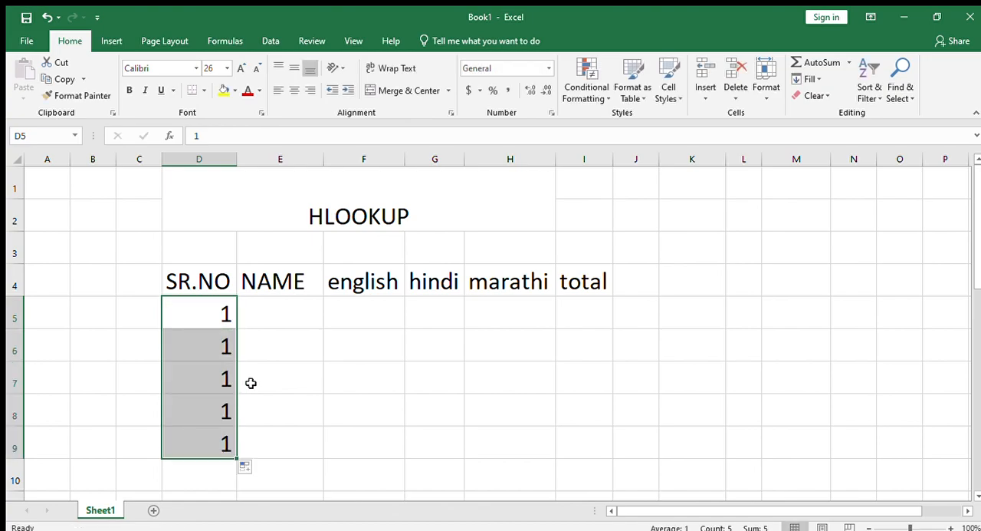
{"action": "left_click", "coordinate": [229, 313]}
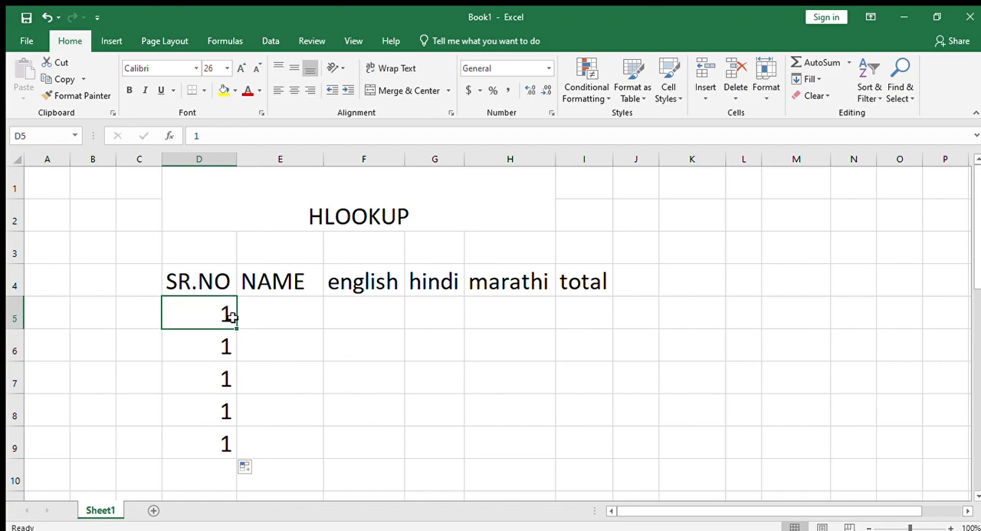
{"action": "left_click_drag", "start_coordinate": [237, 327], "coordinate": [237, 457]}
{"action": "left_click", "coordinate": [269, 310]}
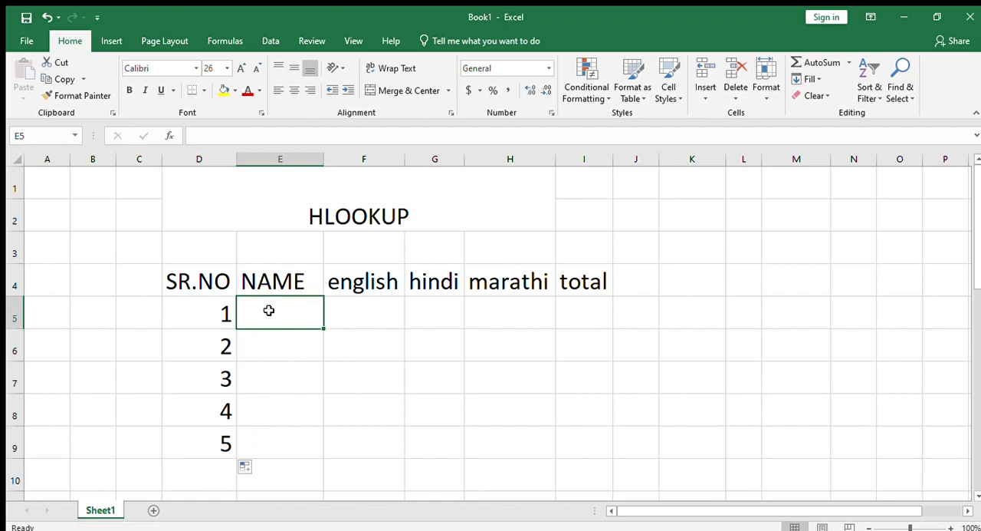
{"action": "type", "text": "ra"}
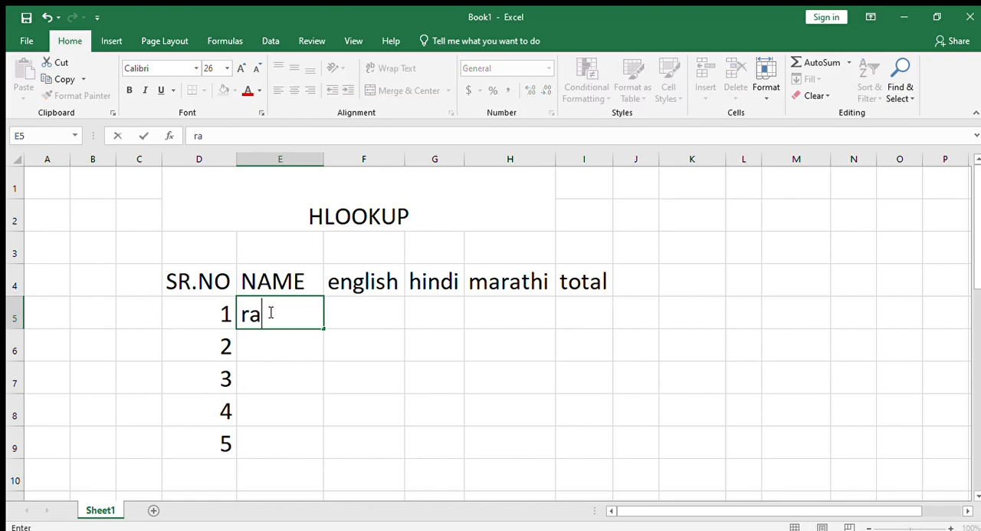
{"action": "key", "text": "Return"}
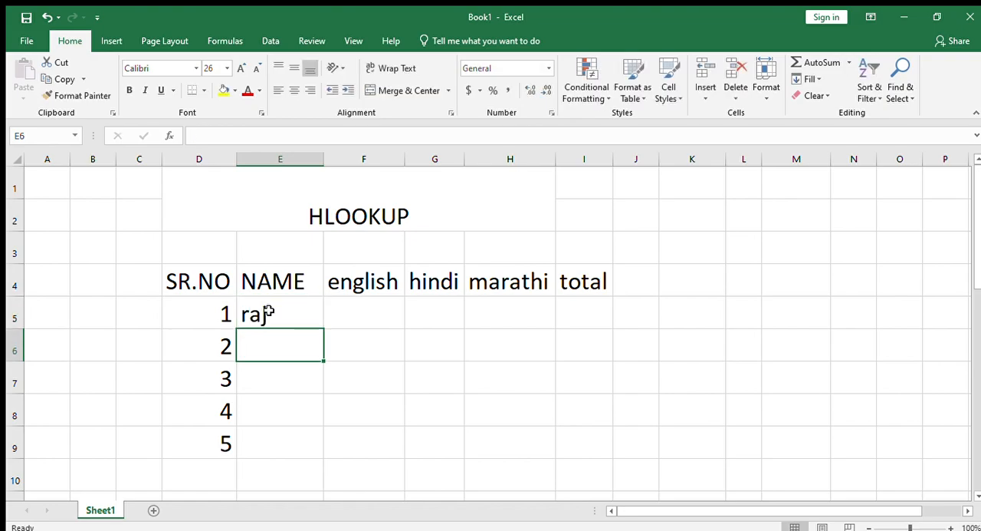
{"action": "key", "text": "BackSpace"}
Enter the five students' names in uppercase in E5:E9, replacing the lowercase entry in E5.
{"action": "left_click", "coordinate": [291, 314]}
{"action": "key", "text": "Delete"}
{"action": "type", "text": "RA J"}
{"action": "key", "text": "Return"}
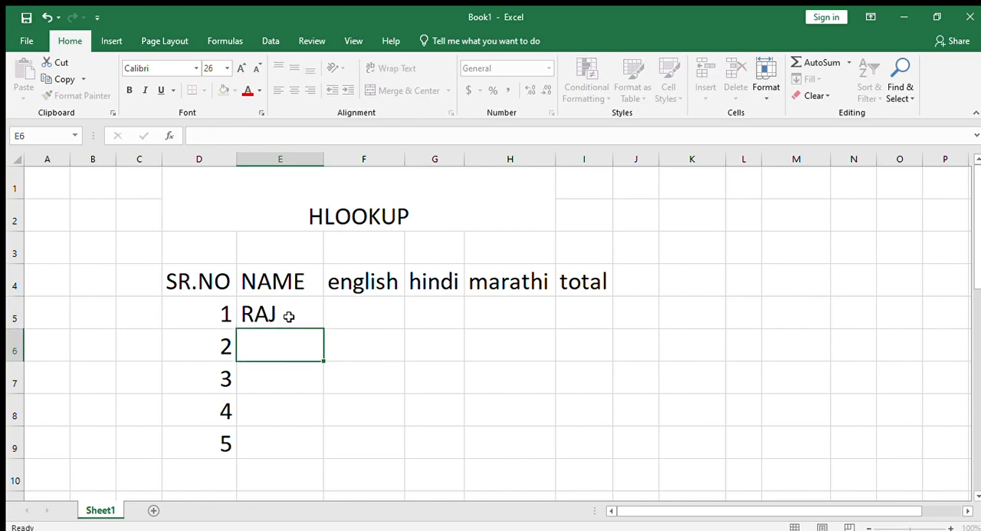
{"action": "type", "text": "JYOTI"}
{"action": "key", "text": "Return"}
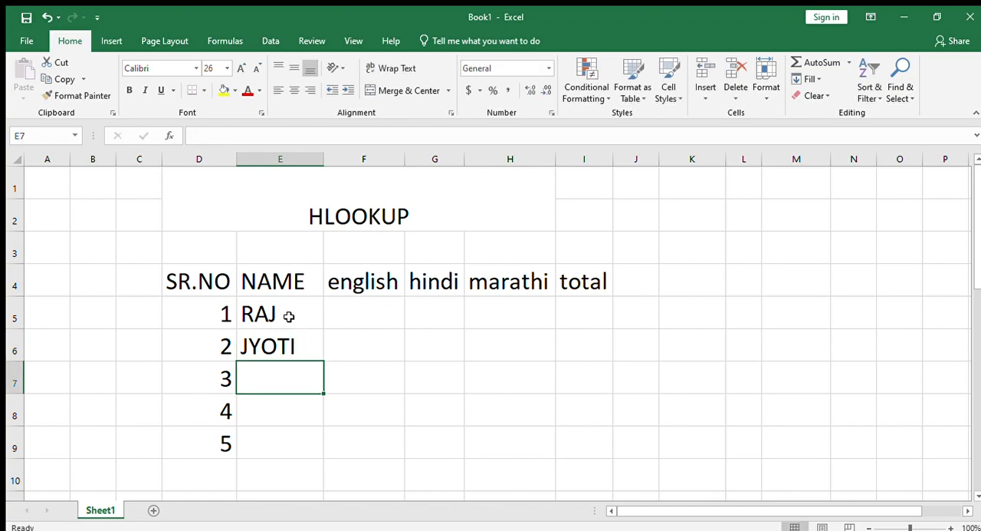
{"action": "type", "text": "SATISH"}
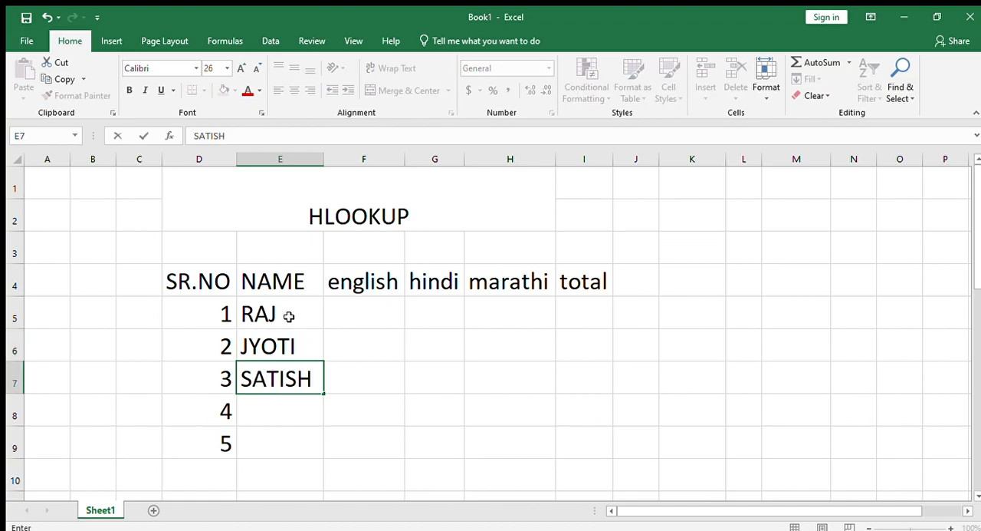
{"action": "key", "text": "Return"}
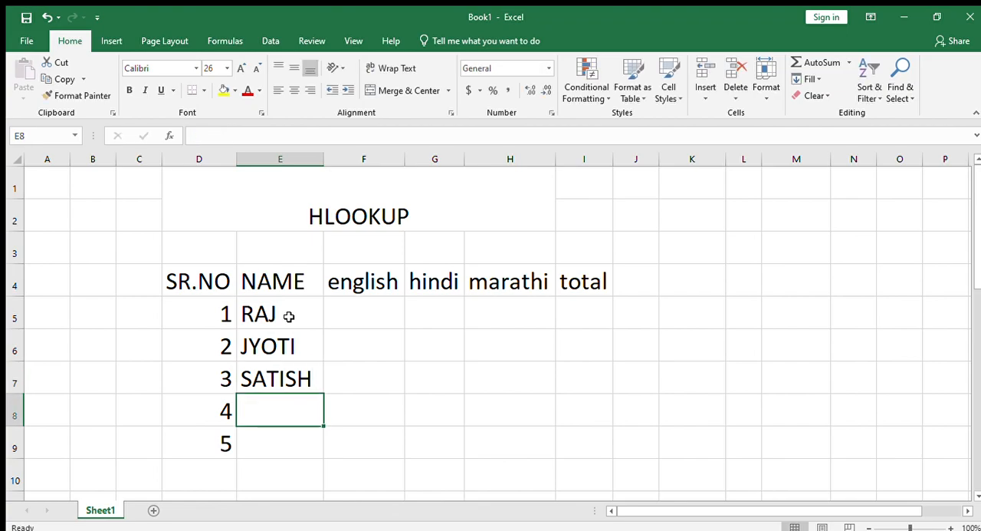
{"action": "type", "text": "VIKAS"}
{"action": "key", "text": "Return"}
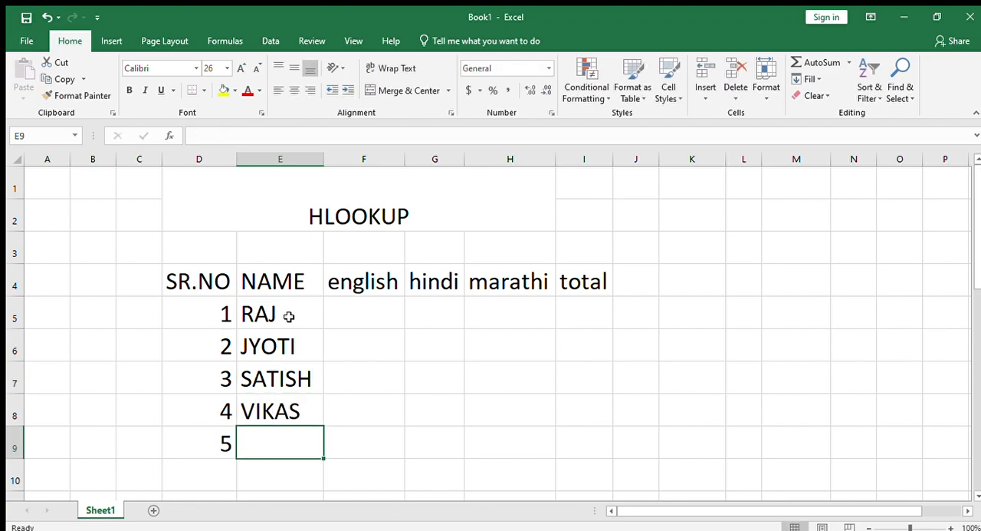
{"action": "type", "text": "OMKAR"}
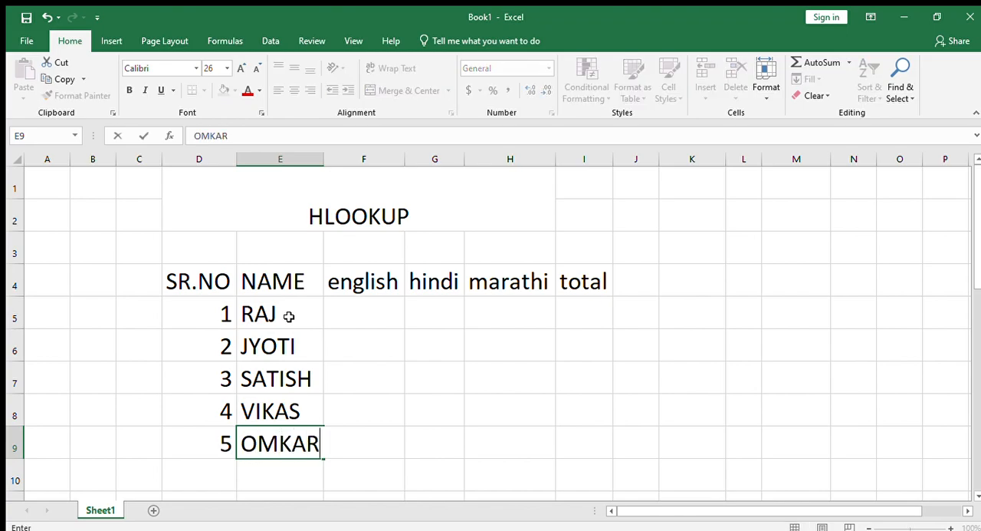
Enter the formula =RANDBETWEEN(34,99) in F5 to generate the first English mark.
{"action": "left_click", "coordinate": [359, 315]}
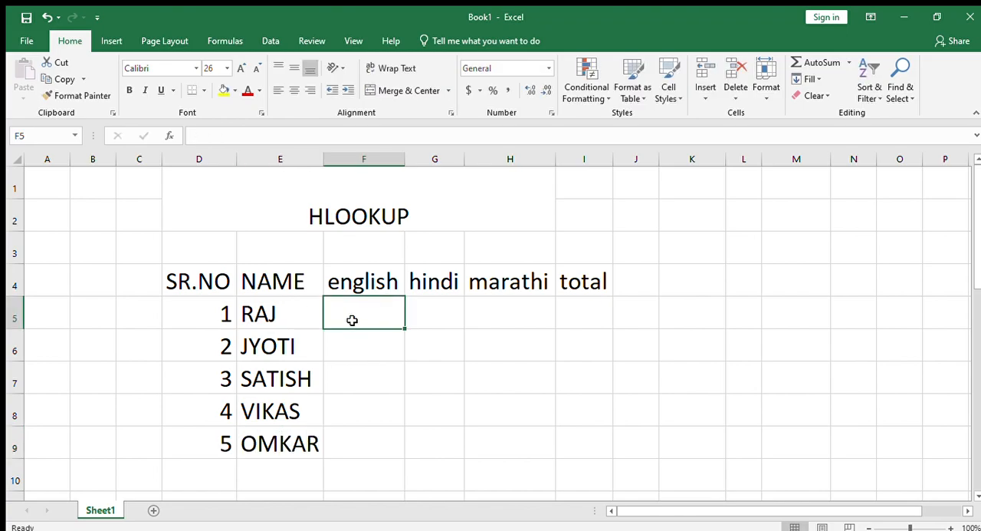
{"action": "type", "text": "4"}
{"action": "key", "text": "BackSpace"}
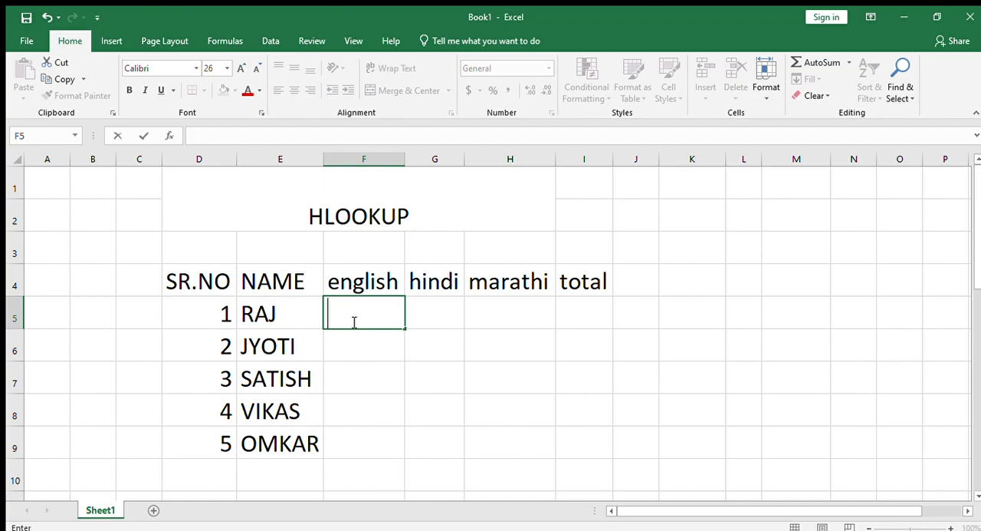
{"action": "type", "text": "=RA"}
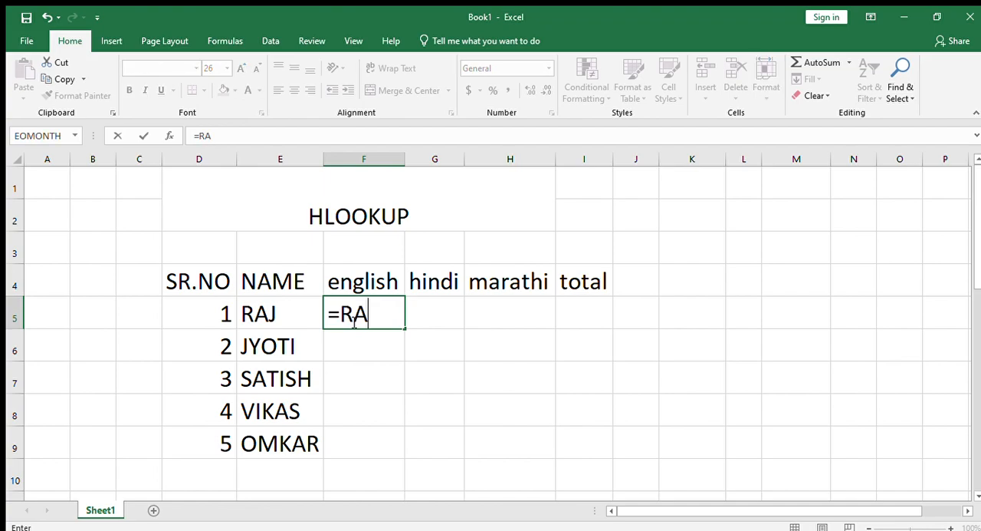
{"action": "type", "text": "NDBETWEEN("}
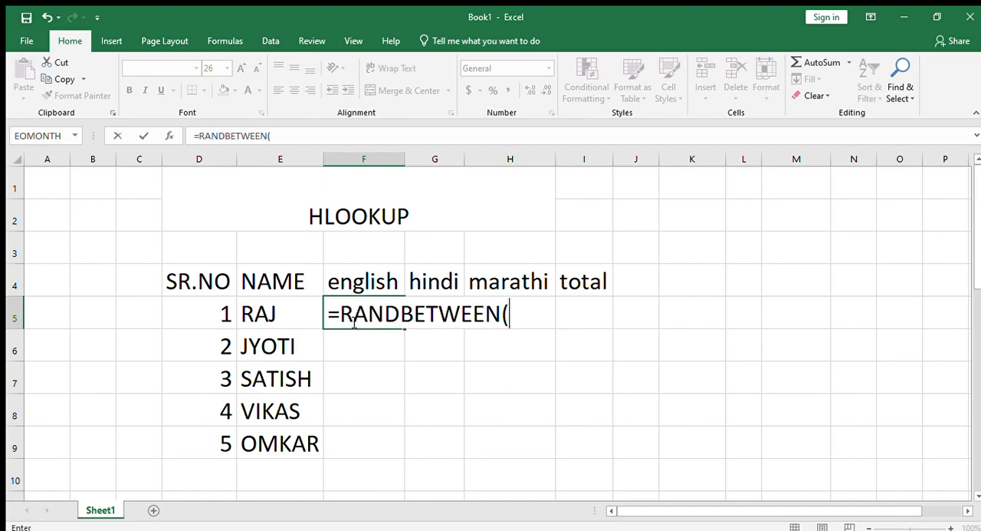
{"action": "type", "text": "34"}
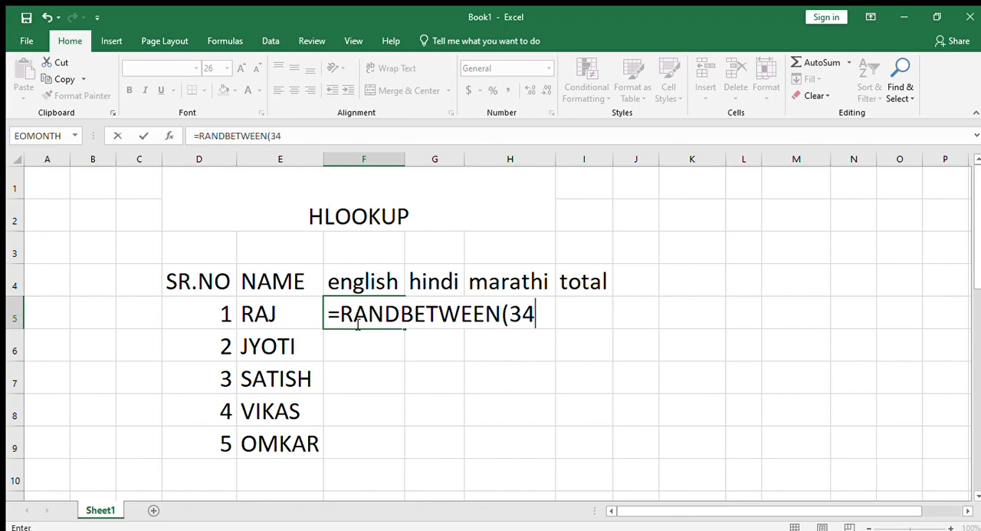
{"action": "type", "text": ",99)"}
{"action": "key", "text": "Return"}
Fill the random-mark formula from F5 across F5:H9 and replace the formulas with their static values.
{"action": "left_click", "coordinate": [366, 307]}
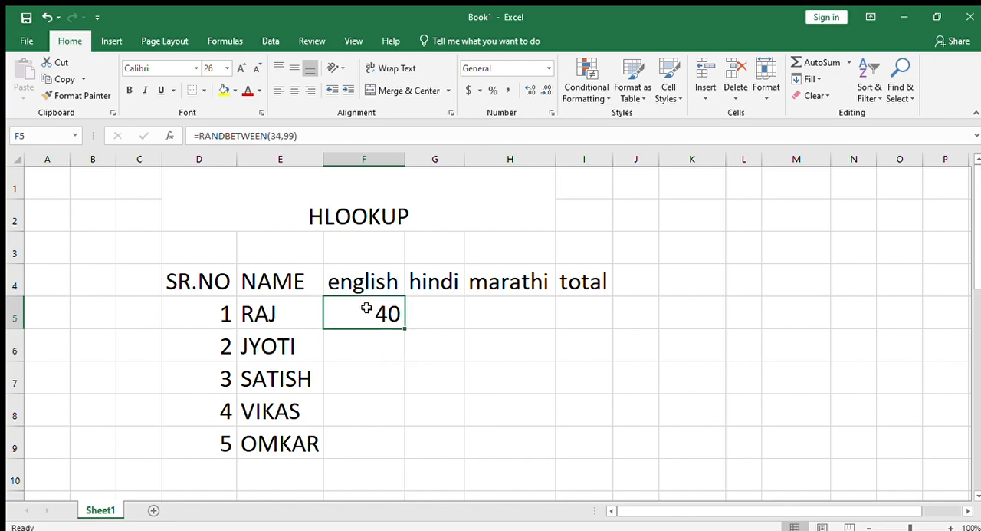
{"action": "left_click_drag", "start_coordinate": [405, 328], "coordinate": [540, 443]}
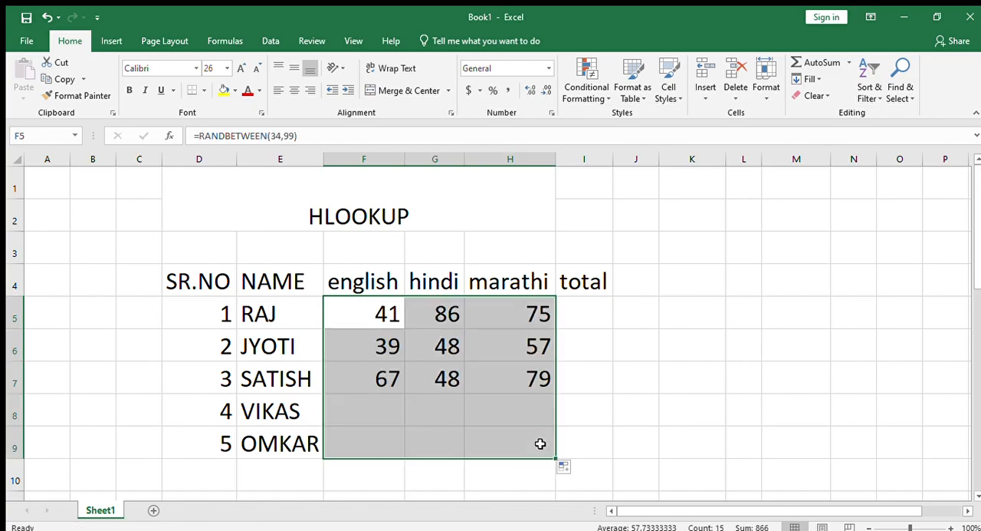
{"action": "key", "text": "ctrl+c"}
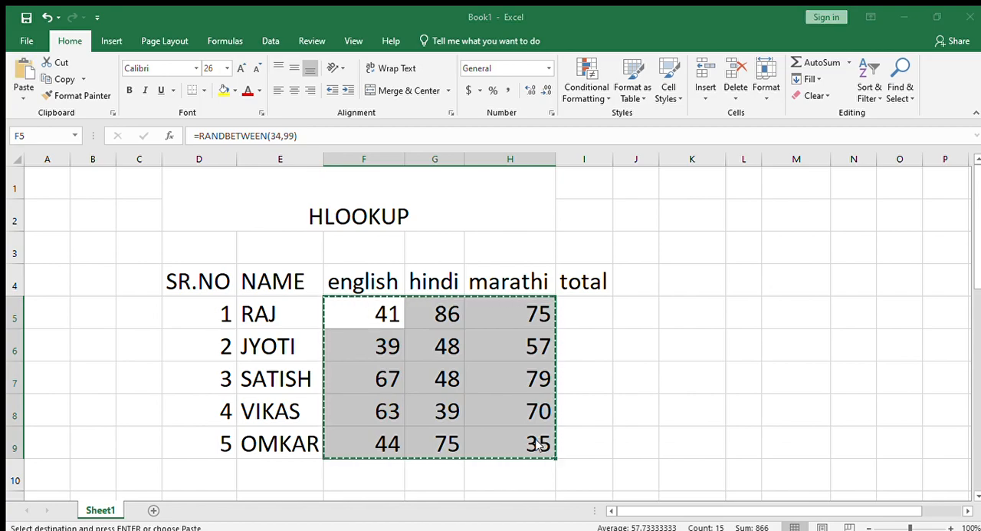
{"action": "left_click", "coordinate": [852, 460]}
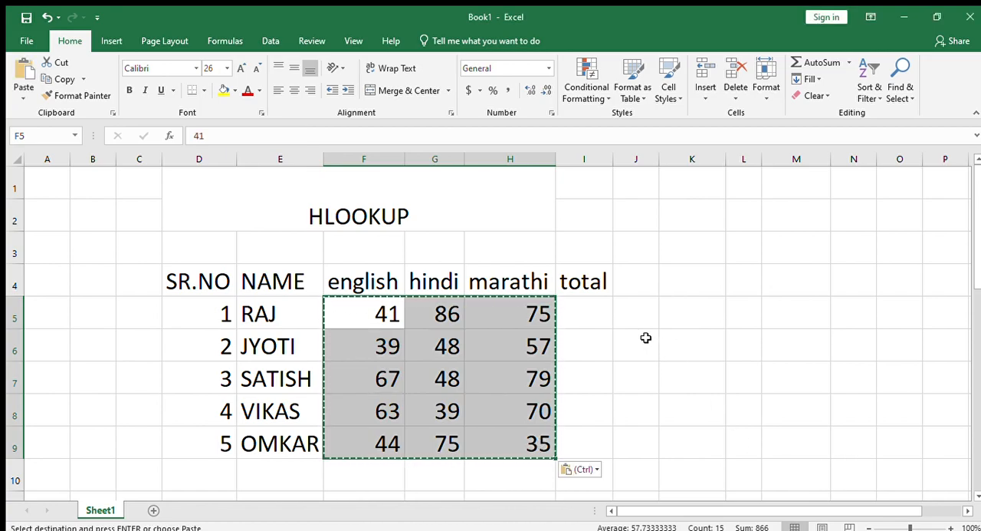
{"action": "key", "text": "Escape"}
Total the first student's marks in I5 with =SUM(F5:H5) and fill the formula down to I9.
{"action": "left_click", "coordinate": [588, 315]}
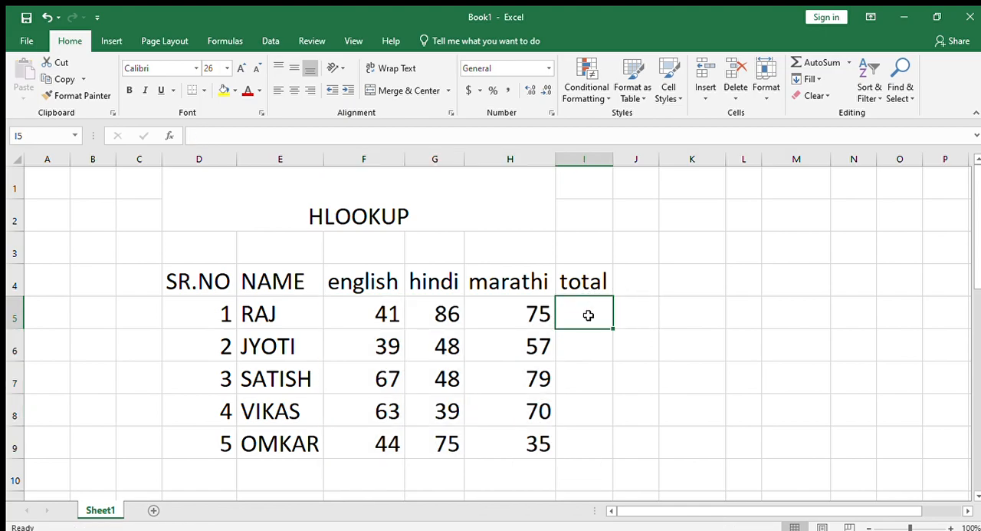
{"action": "type", "text": "=SUM("}
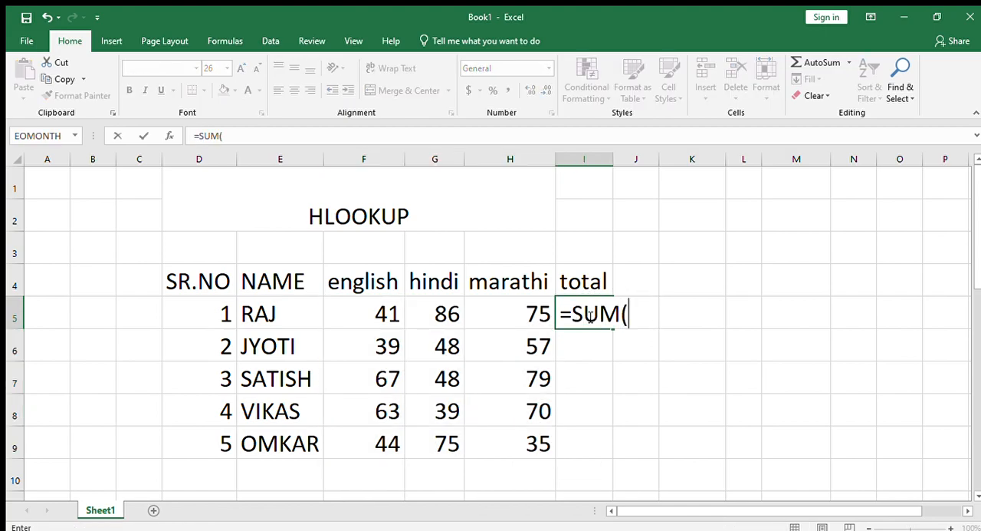
{"action": "left_click_drag", "start_coordinate": [337, 314], "coordinate": [522, 318]}
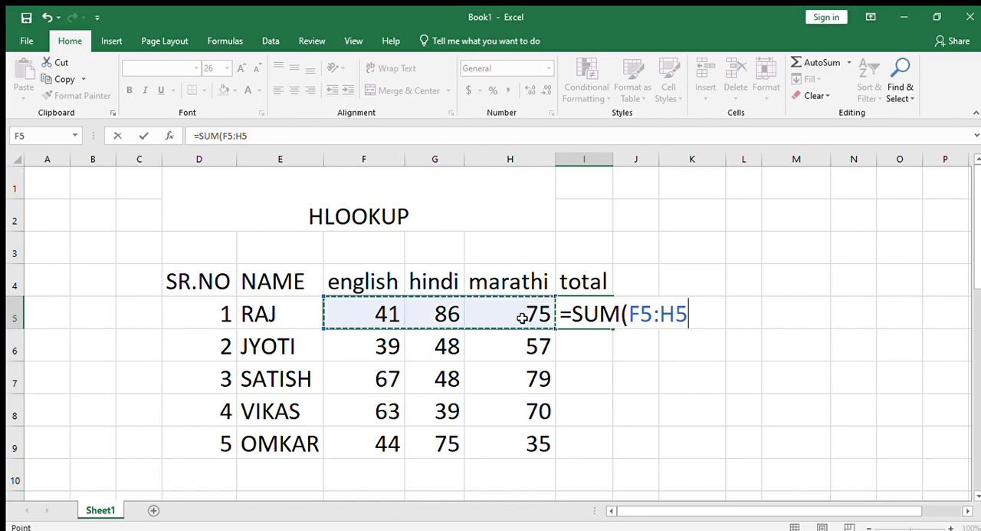
{"action": "type", "text": ")"}
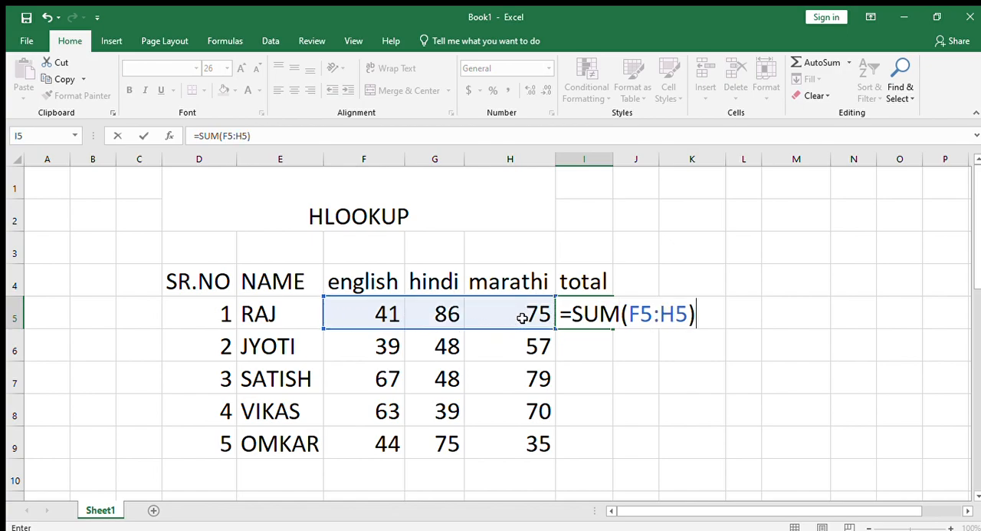
{"action": "key", "text": "Return"}
{"action": "left_click", "coordinate": [579, 314]}
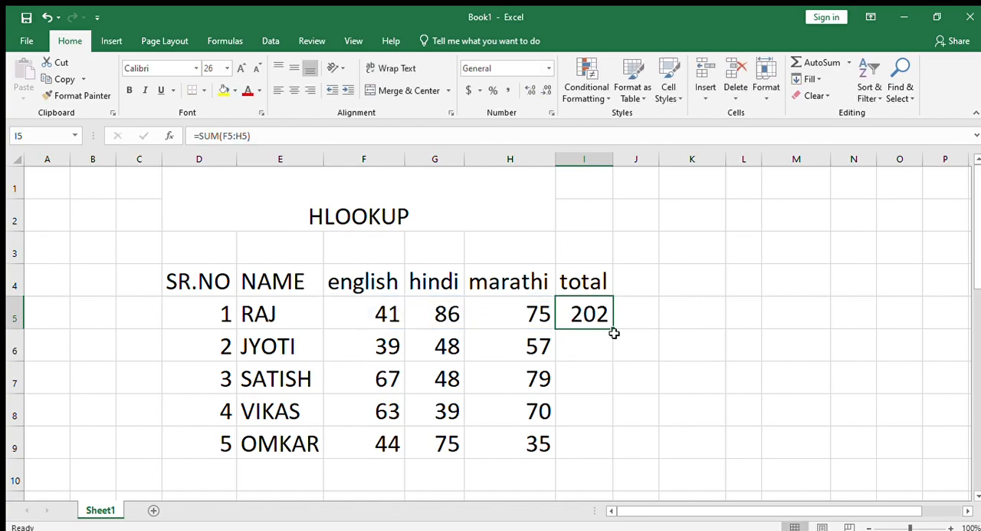
{"action": "double_click", "coordinate": [613, 327]}
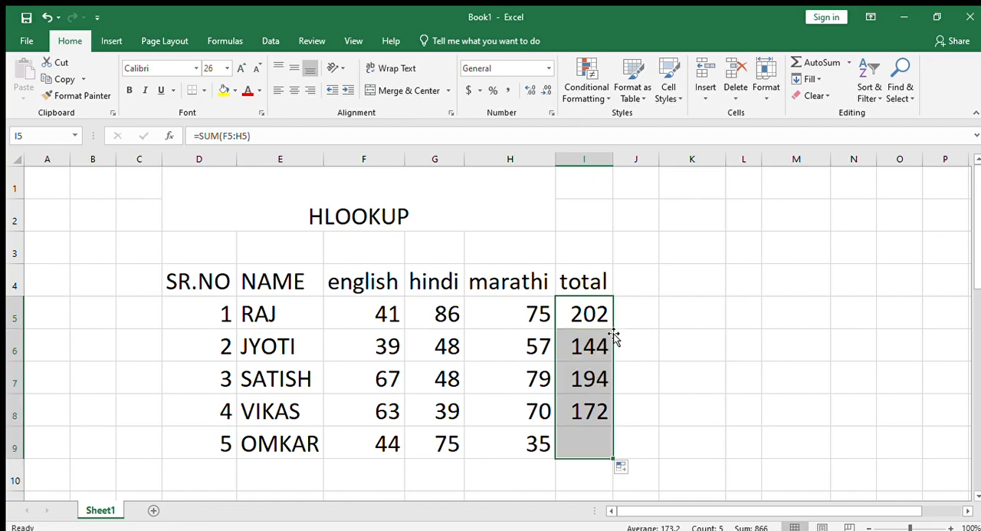
Copy the marks table D4:I9 and paste it transposed starting at K4.
{"action": "left_click", "coordinate": [566, 473]}
{"action": "scroll", "coordinate": [501, 388], "scroll_direction": "down", "scroll_amount": 2}
{"action": "scroll", "coordinate": [502, 376], "scroll_direction": "up", "scroll_amount": 2}
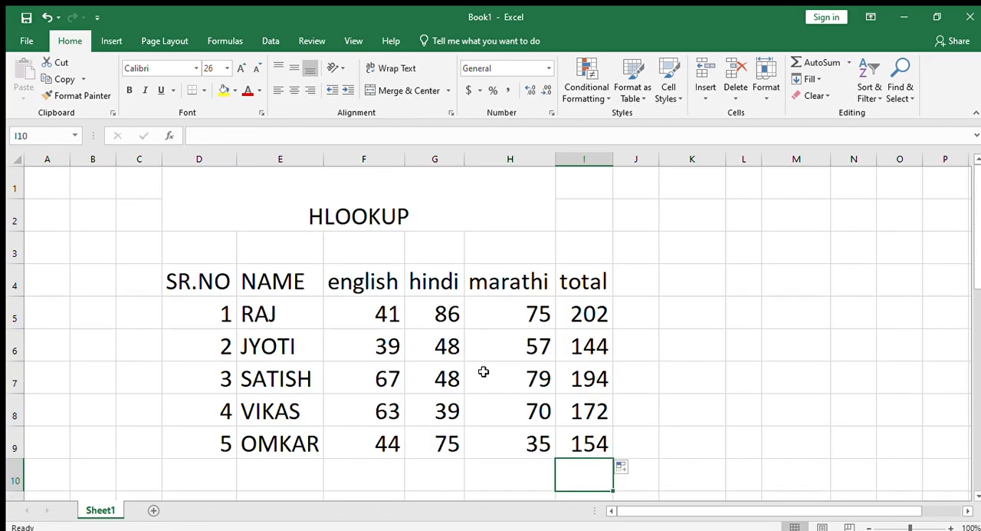
{"action": "left_click_drag", "start_coordinate": [198, 266], "coordinate": [576, 428]}
{"action": "key", "text": "ctrl+c"}
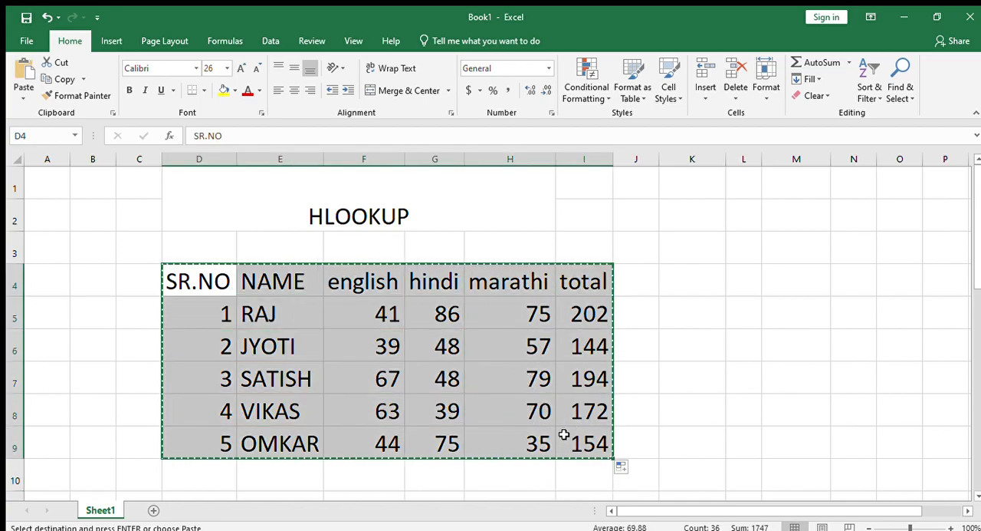
{"action": "left_click", "coordinate": [677, 285]}
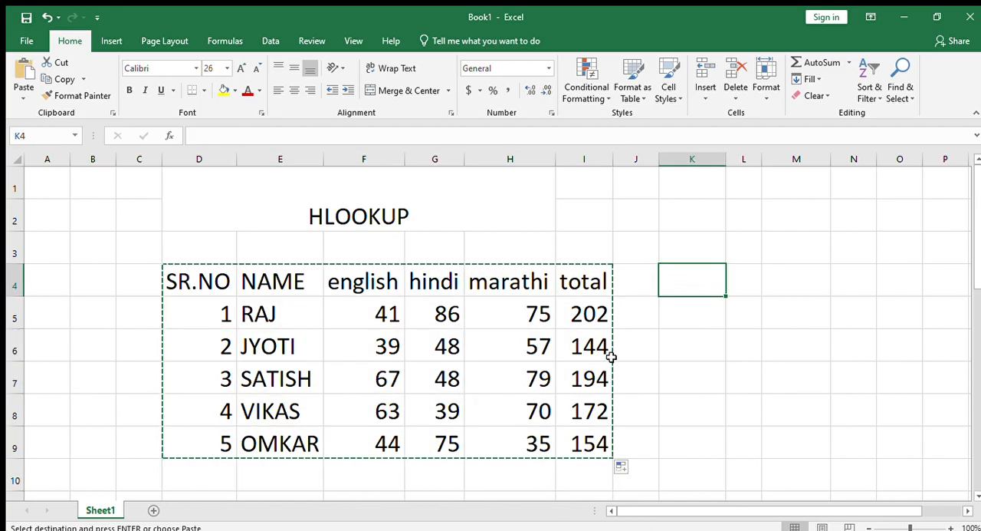
{"action": "key", "text": "ctrl+v"}
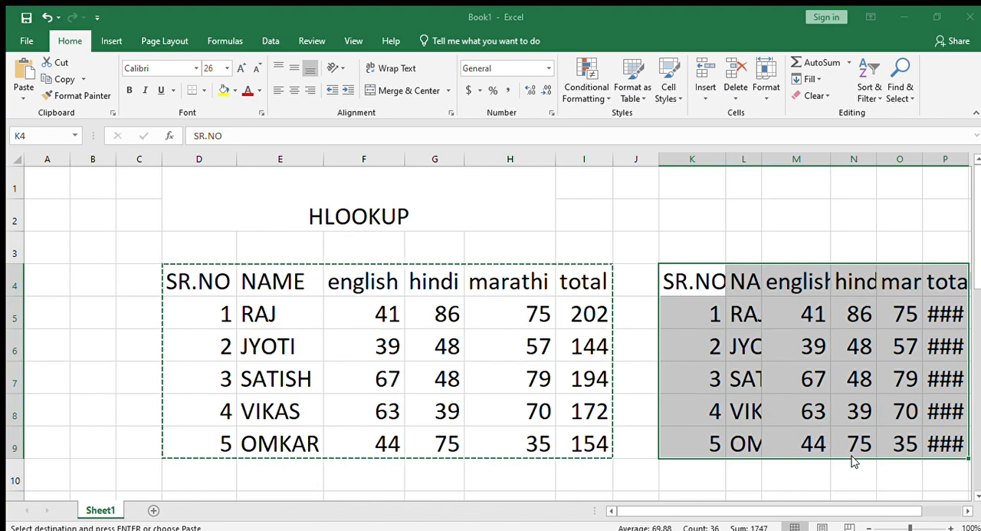
{"action": "key", "text": "Return"}
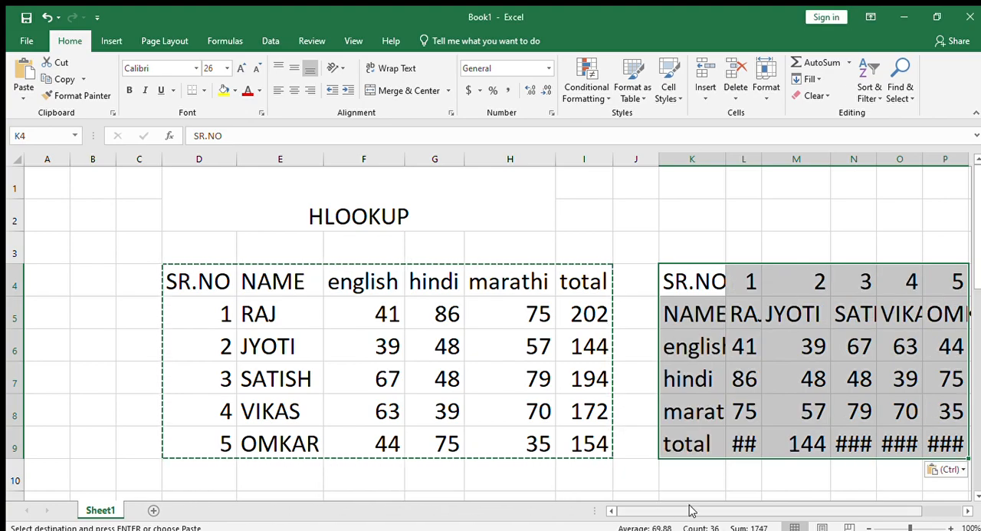
Autofit the column widths of the transposed table in columns K to P and clear the copy selection.
{"action": "left_click_drag", "start_coordinate": [692, 511], "coordinate": [862, 492]}
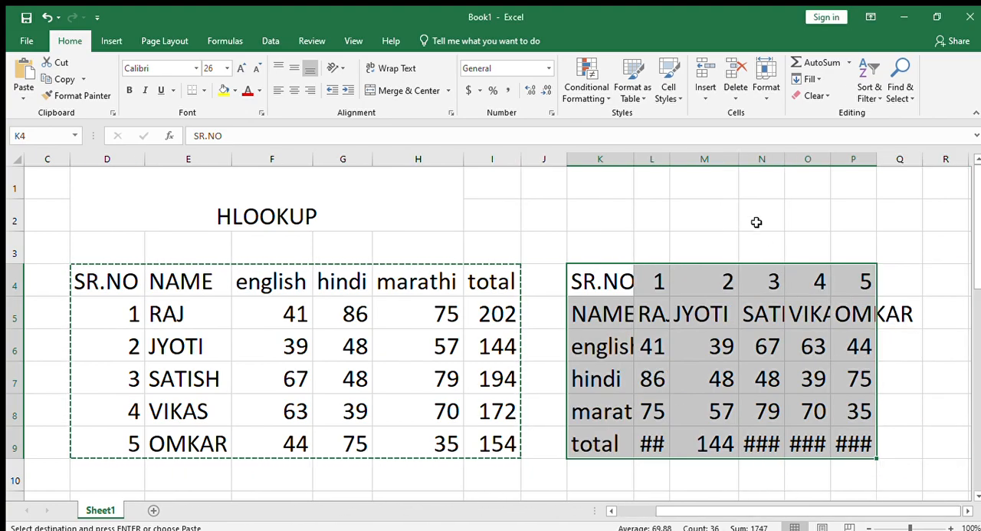
{"action": "key", "text": "alt+h"}
{"action": "key", "text": "o"}
{"action": "key", "text": "i"}
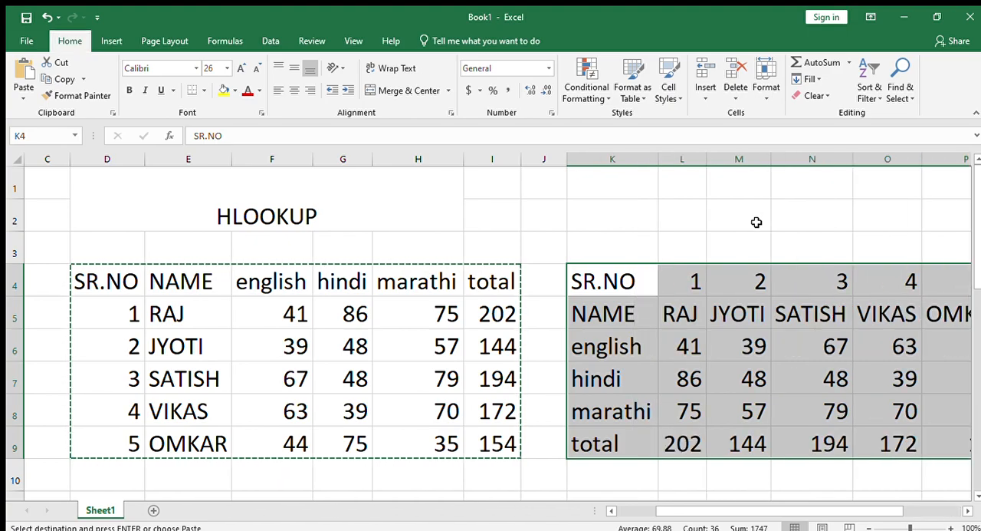
{"action": "left_click", "coordinate": [781, 407]}
{"action": "left_click_drag", "start_coordinate": [763, 509], "coordinate": [870, 498]}
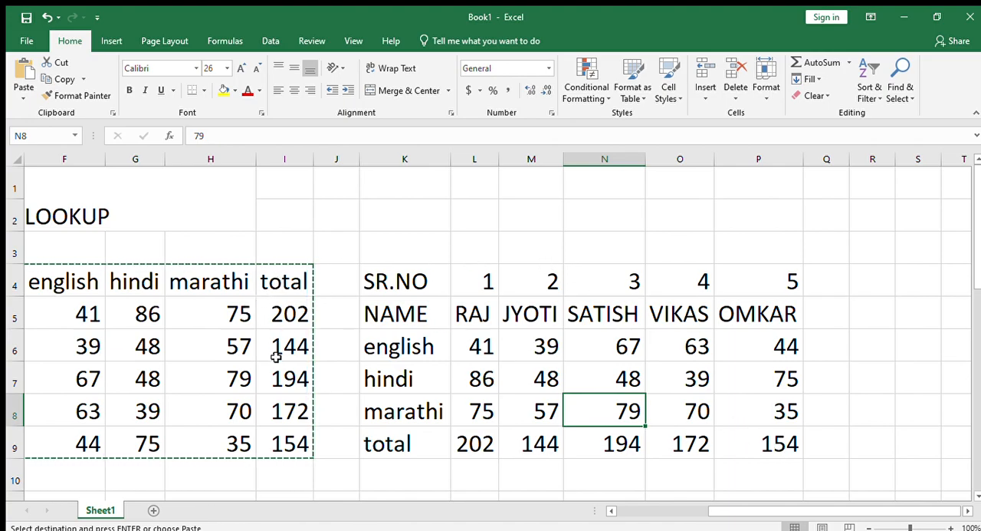
{"action": "key", "text": "Escape"}
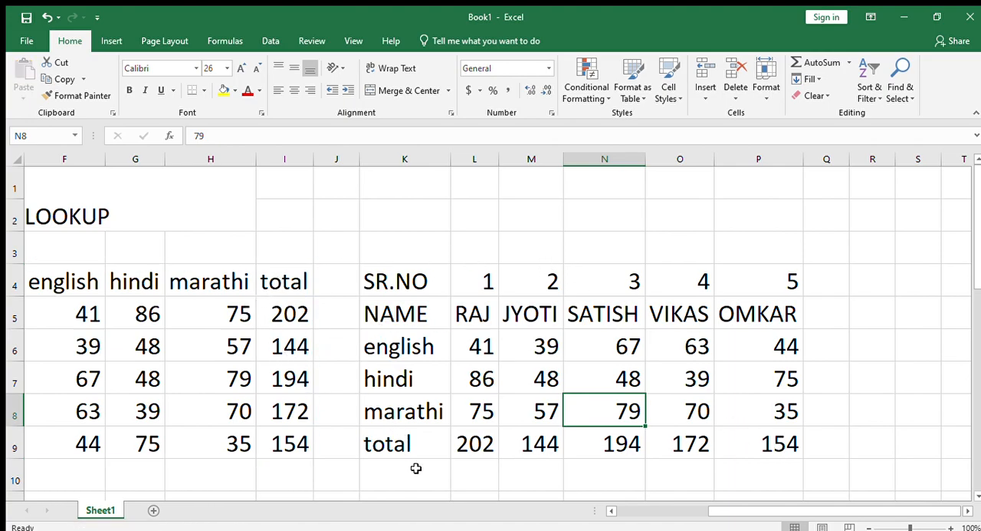
Enter =HLOOKUP(L11,K4:P9,3,FALSE) in L12 to look up the English mark by serial number.
{"action": "scroll", "coordinate": [486, 458], "scroll_direction": "down", "scroll_amount": 1}
{"action": "scroll", "coordinate": [483, 451], "scroll_direction": "up", "scroll_amount": 1}
{"action": "scroll", "coordinate": [515, 498], "scroll_direction": "down", "scroll_amount": 1}
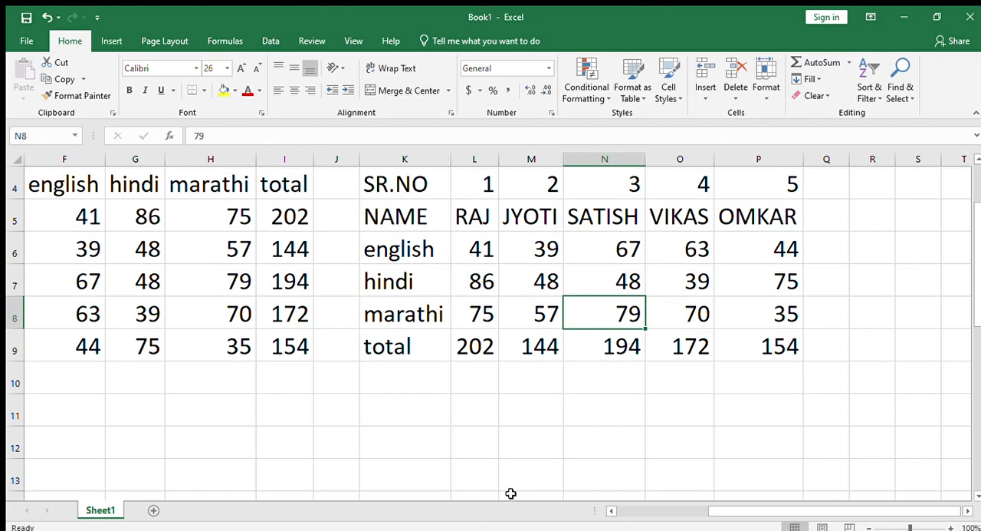
{"action": "left_click", "coordinate": [477, 434]}
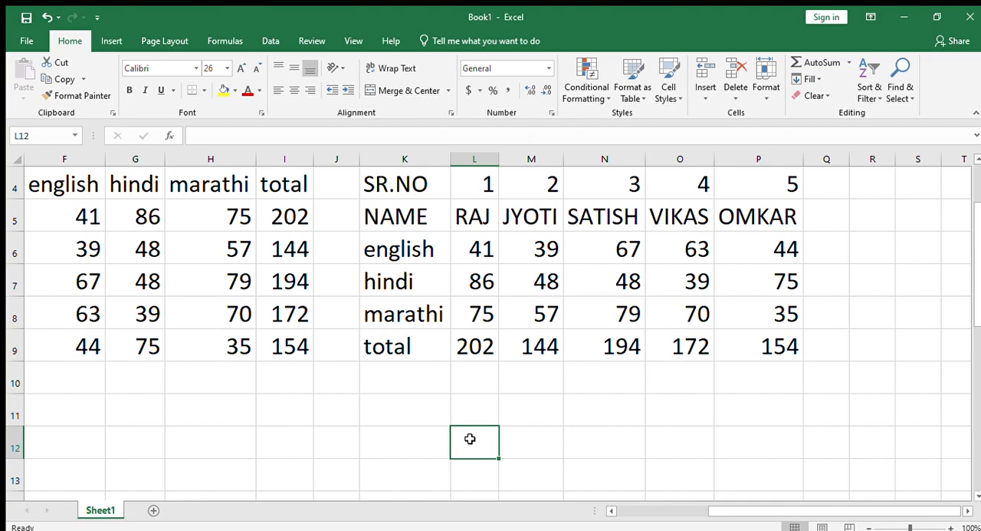
{"action": "type", "text": "=HLO"}
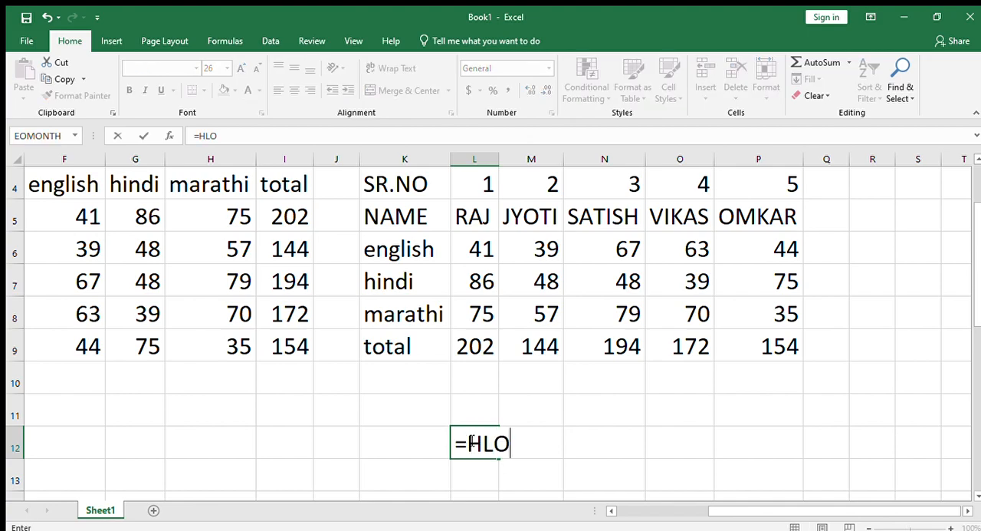
{"action": "key", "text": "Tab"}
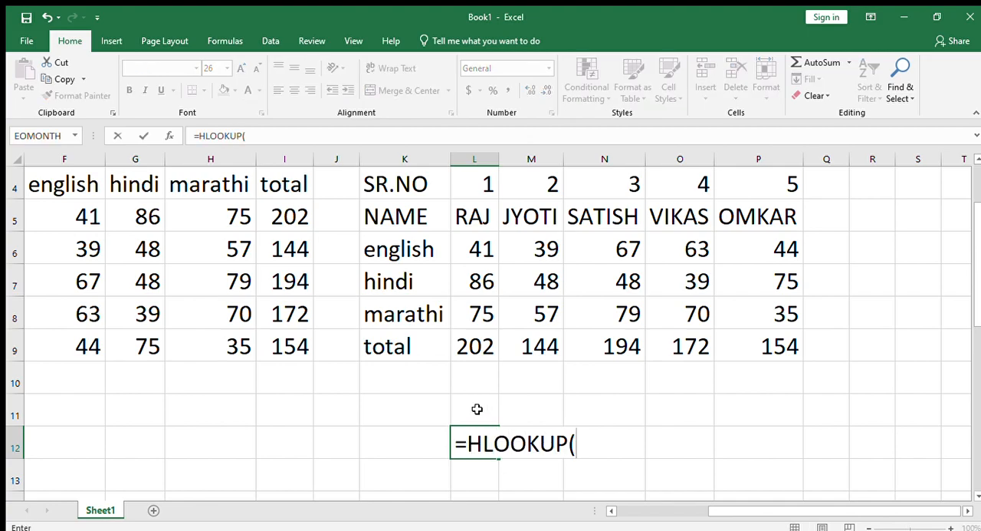
{"action": "left_click", "coordinate": [477, 408]}
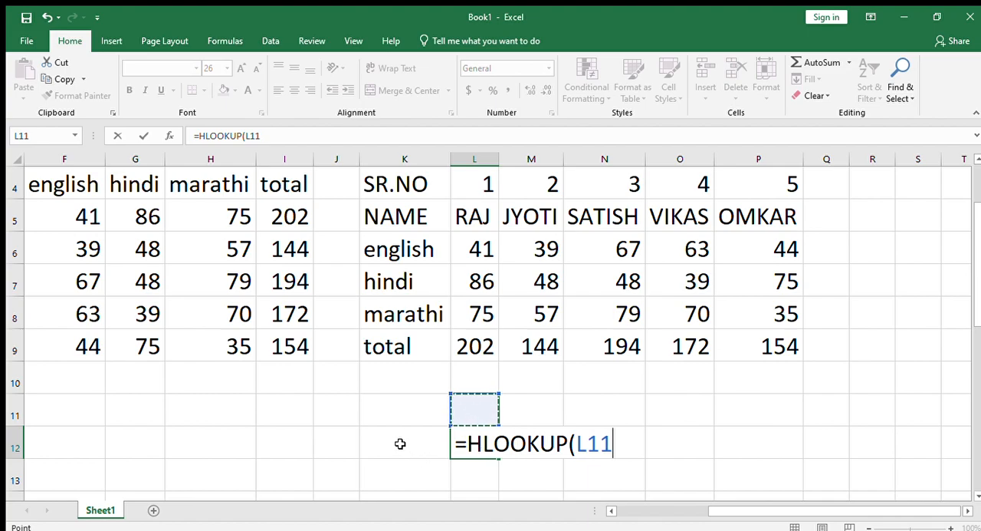
{"action": "type", "text": ","}
{"action": "left_click_drag", "start_coordinate": [405, 184], "coordinate": [751, 337]}
{"action": "type", "text": ",3,"}
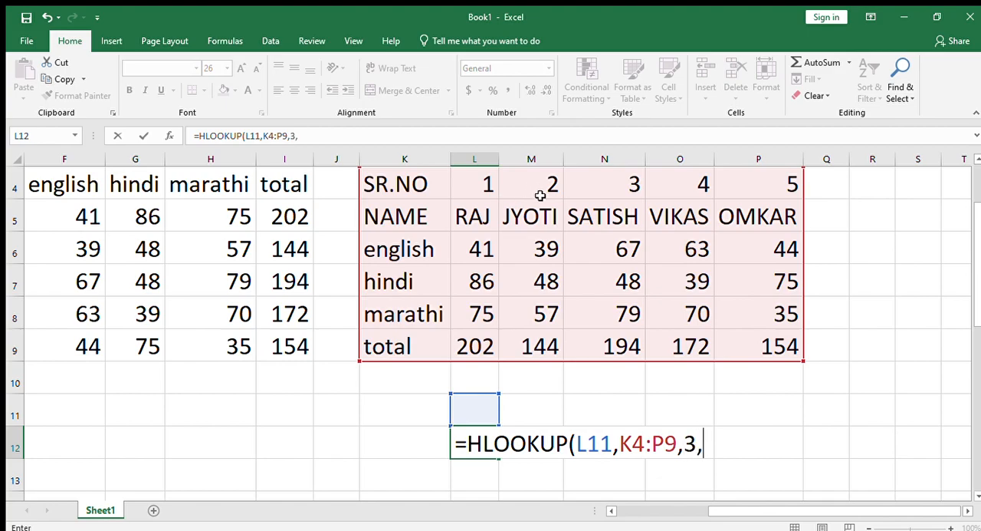
{"action": "type", "text": "FALSE"}
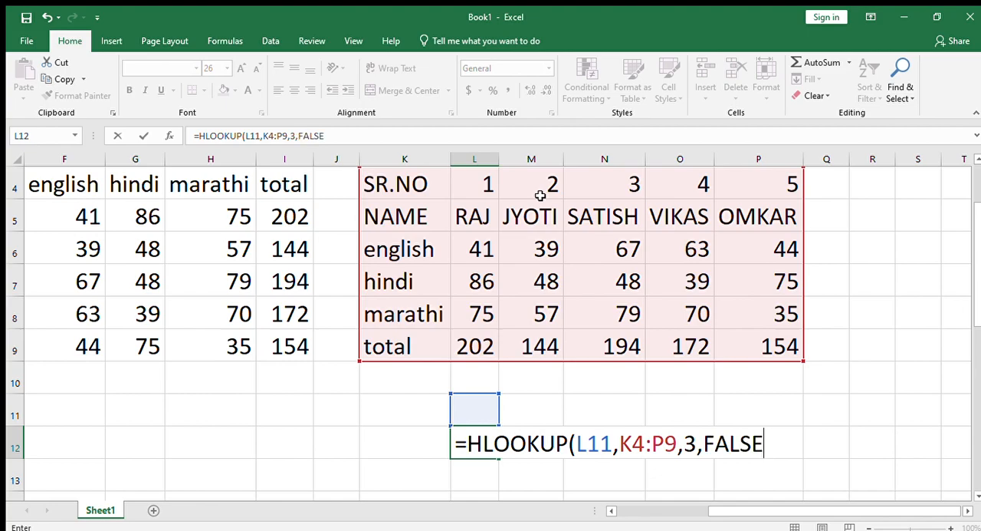
{"action": "key", "text": "Return"}
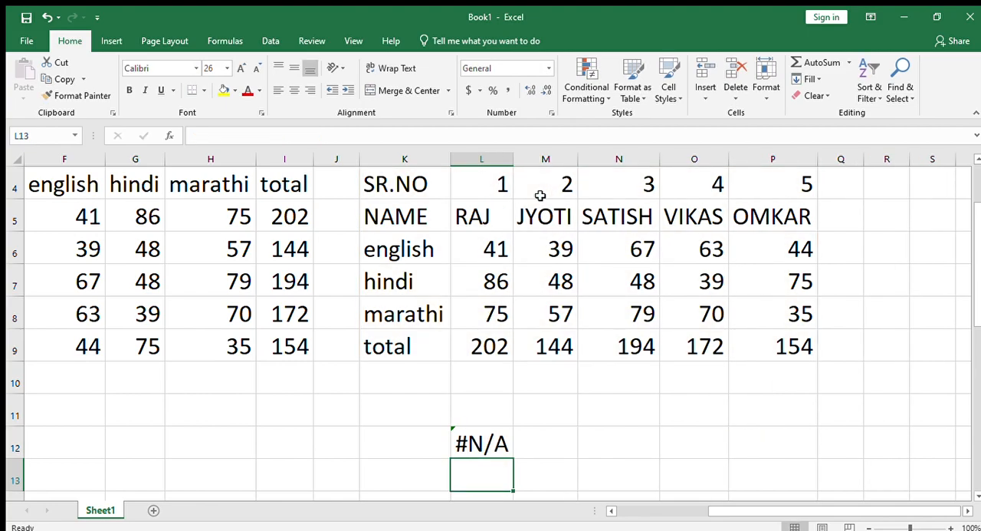
Enter 3 in L11 as the serial number for the lookup.
{"action": "left_click", "coordinate": [483, 409]}
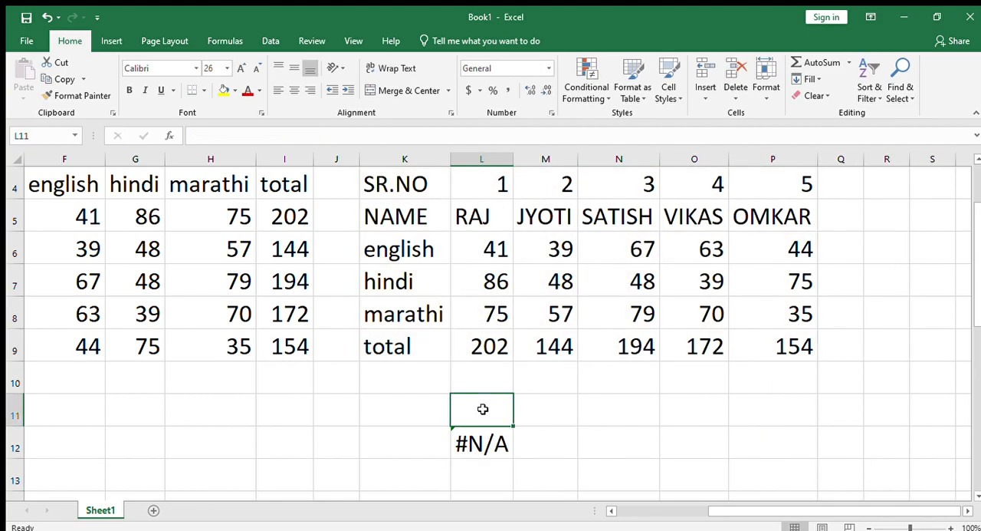
{"action": "type", "text": "3"}
{"action": "key", "text": "Return"}
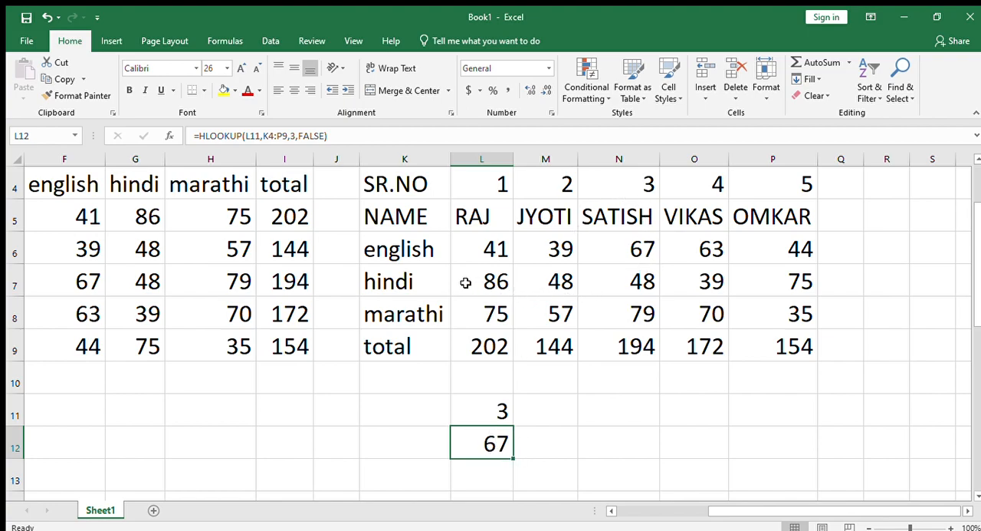
Set the row index of the HLOOKUP formula in L12 to 1 to look up the serial number row.
{"action": "double_click", "coordinate": [499, 446]}
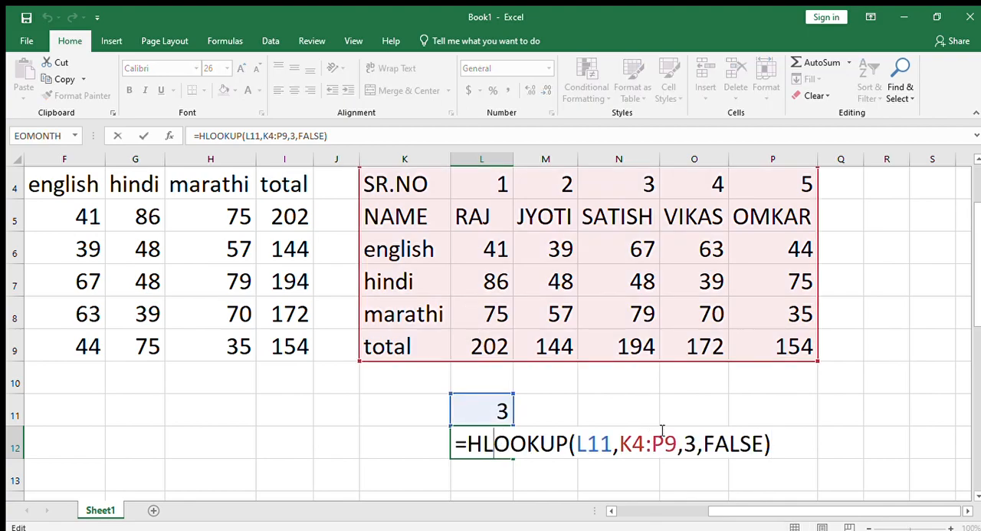
{"action": "left_click", "coordinate": [697, 448]}
{"action": "key", "text": "BackSpace"}
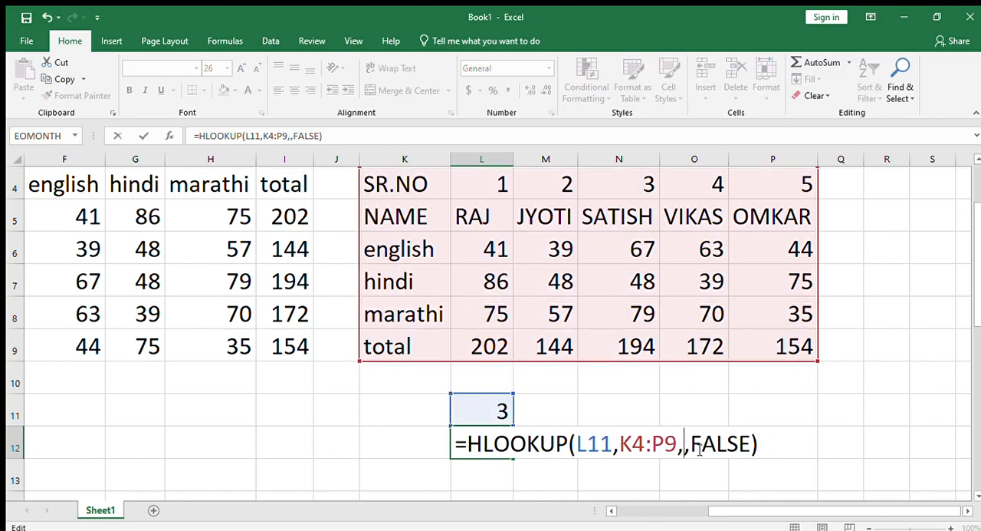
{"action": "type", "text": "1"}
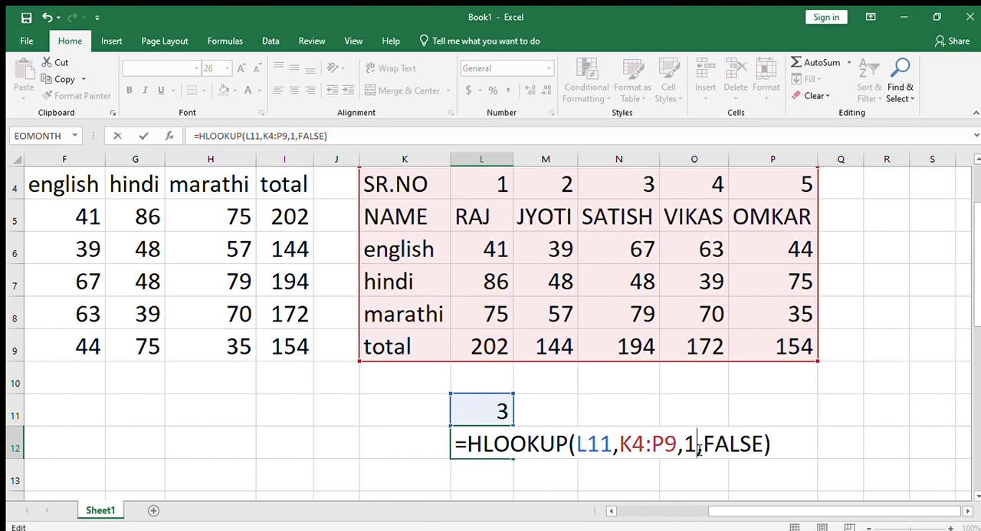
{"action": "key", "text": "Return"}
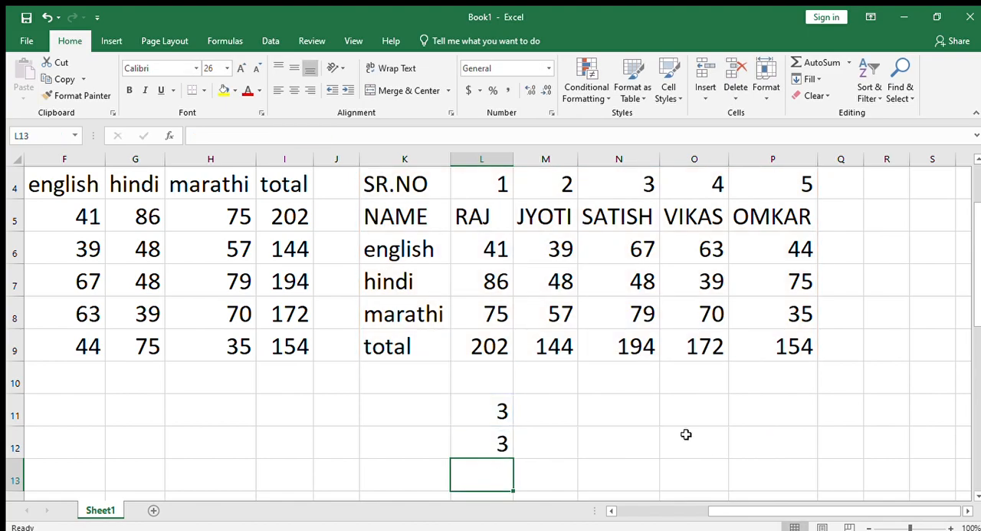
Set the row index of the HLOOKUP formula in L12 to 2 to return the student's name, and autofit column L.
{"action": "double_click", "coordinate": [468, 445]}
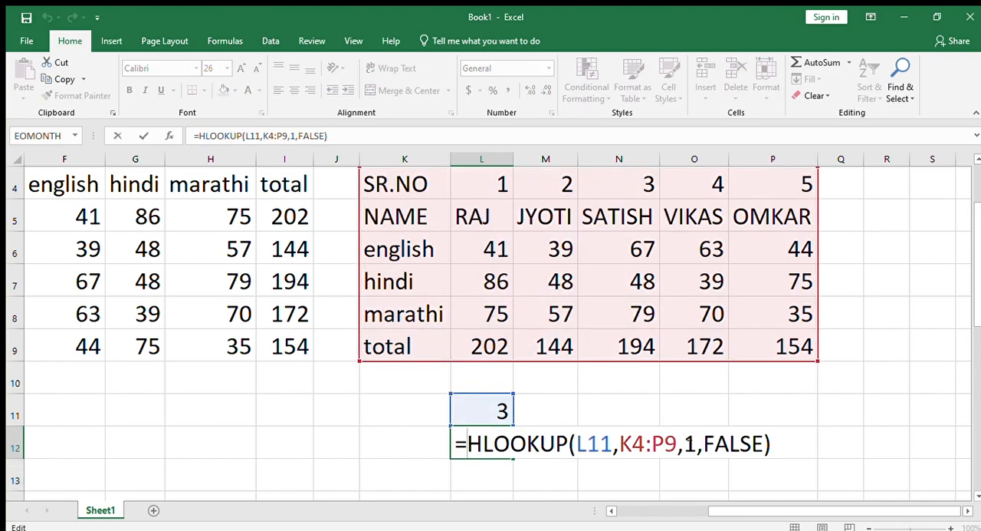
{"action": "left_click", "coordinate": [695, 443]}
{"action": "key", "text": "BackSpace"}
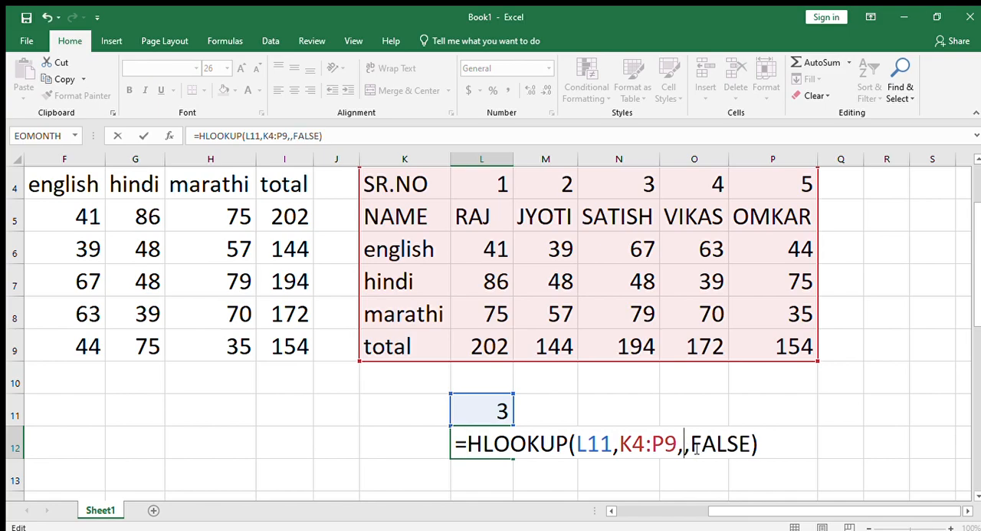
{"action": "type", "text": "4"}
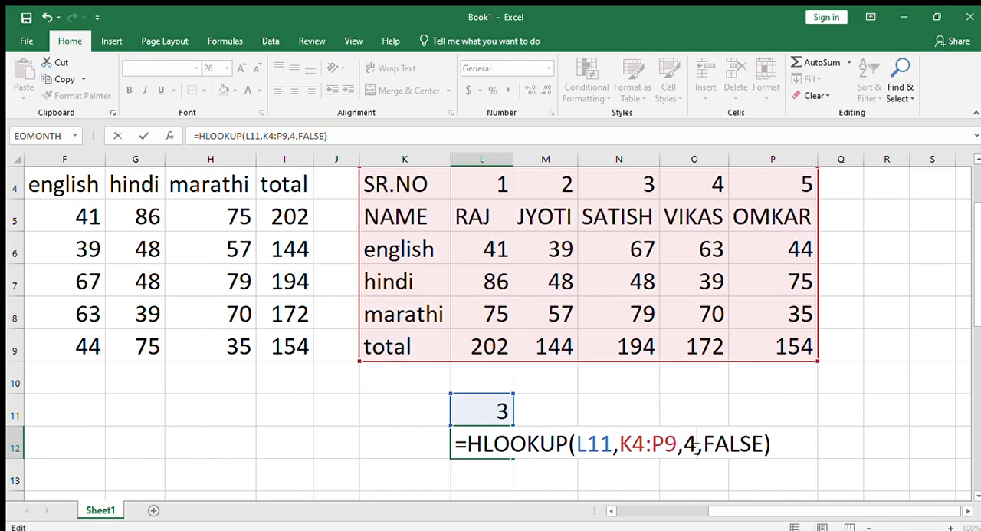
{"action": "key", "text": "BackSpace"}
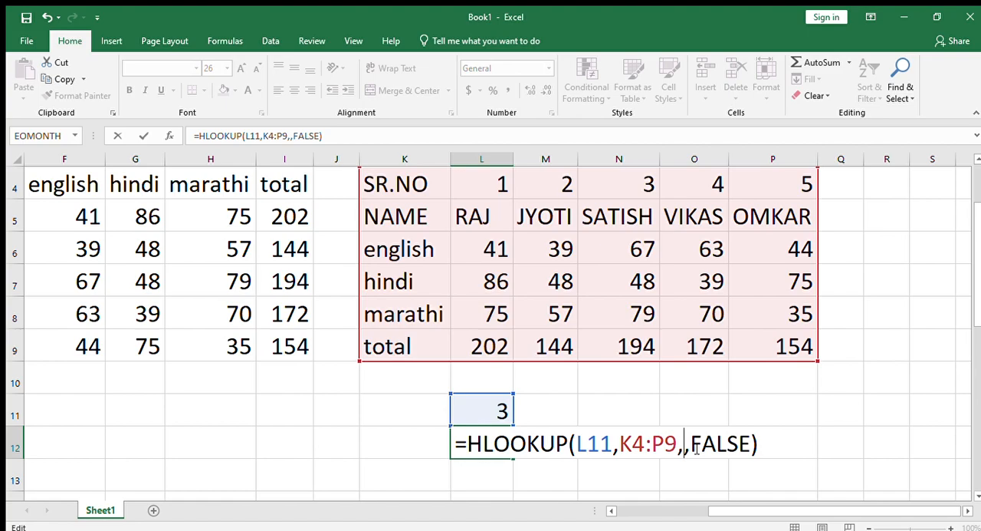
{"action": "type", "text": "2"}
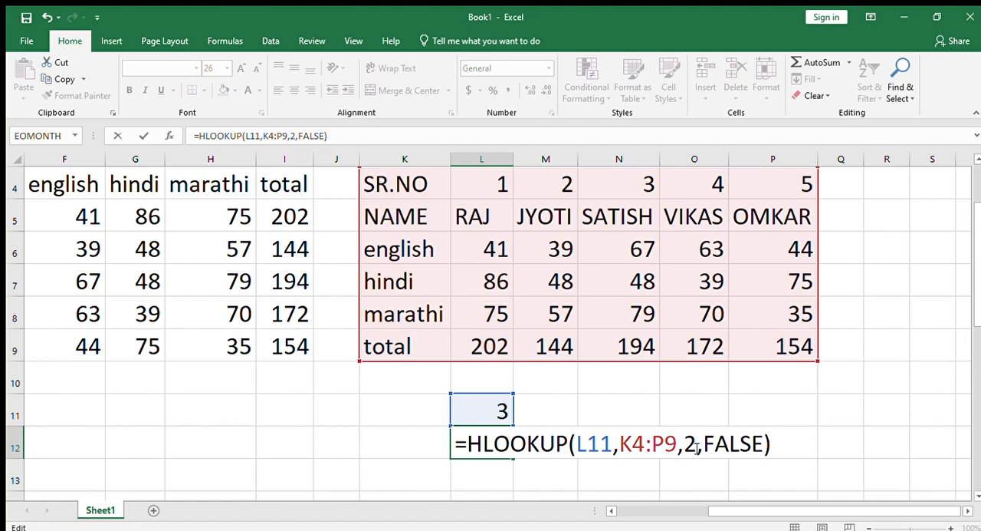
{"action": "key", "text": "Return"}
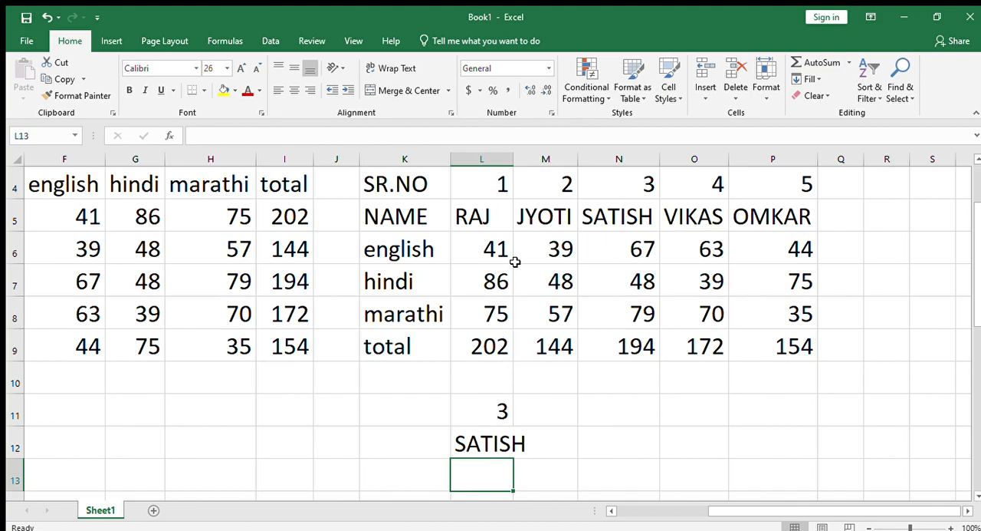
{"action": "double_click", "coordinate": [514, 159]}
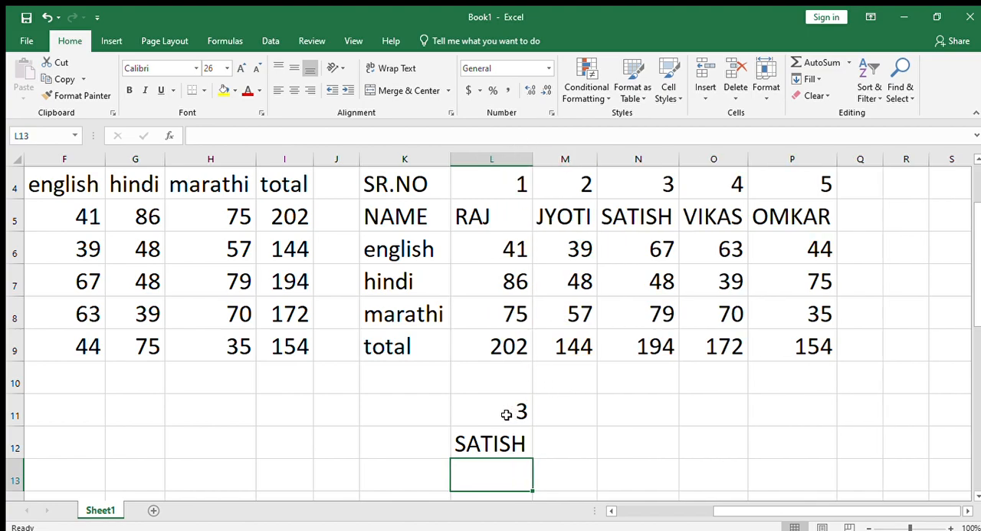
Examine the serial number in L11 and the HLOOKUP arguments in L12 against the transposed marks table.
{"action": "left_click", "coordinate": [519, 439]}
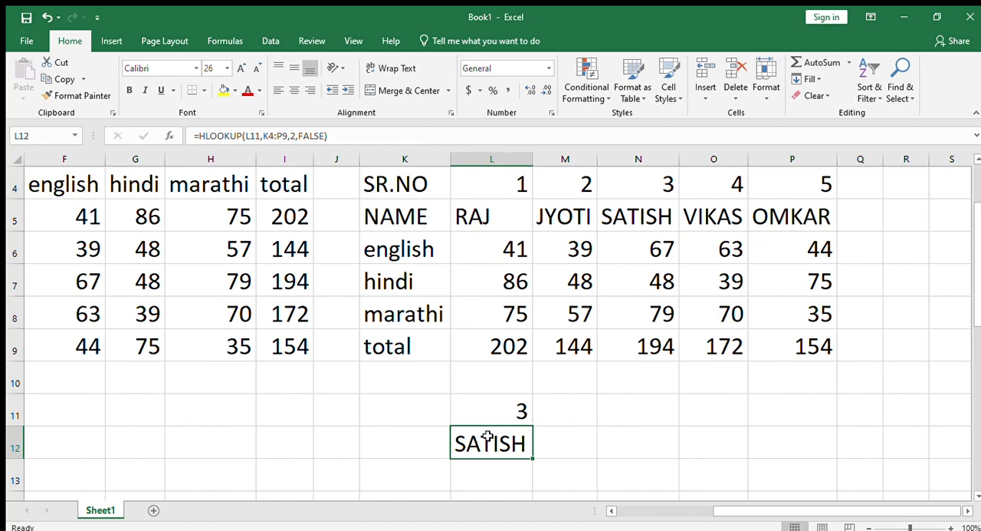
{"action": "left_click", "coordinate": [511, 407]}
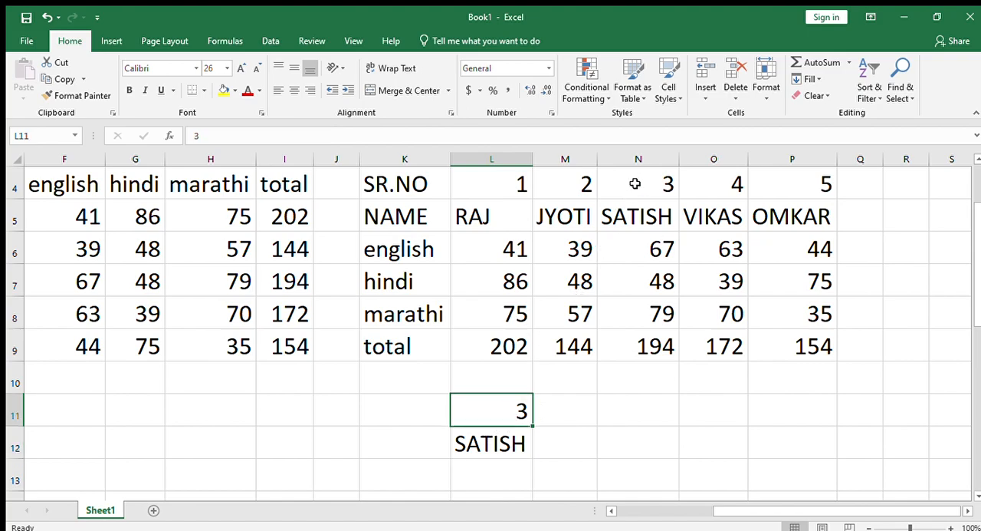
{"action": "left_click", "coordinate": [502, 453]}
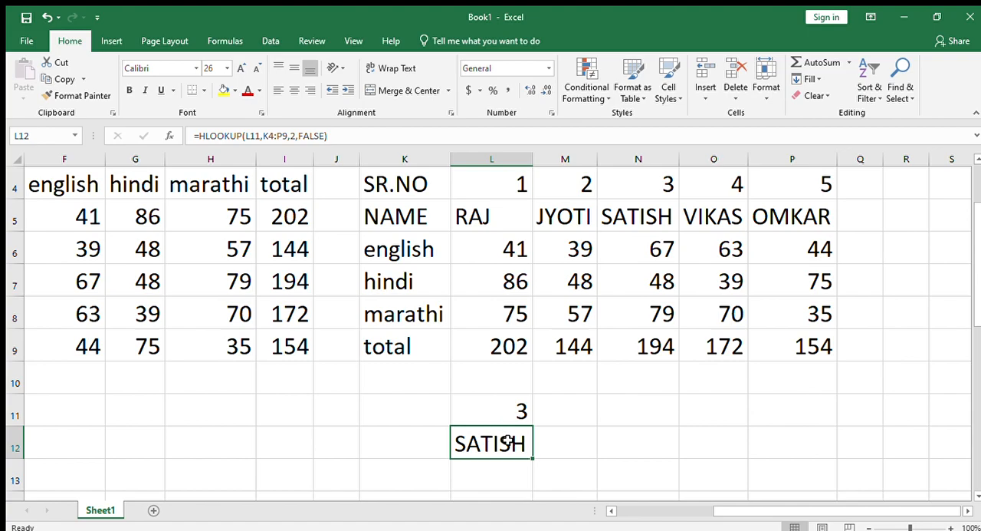
{"action": "left_click", "coordinate": [507, 412]}
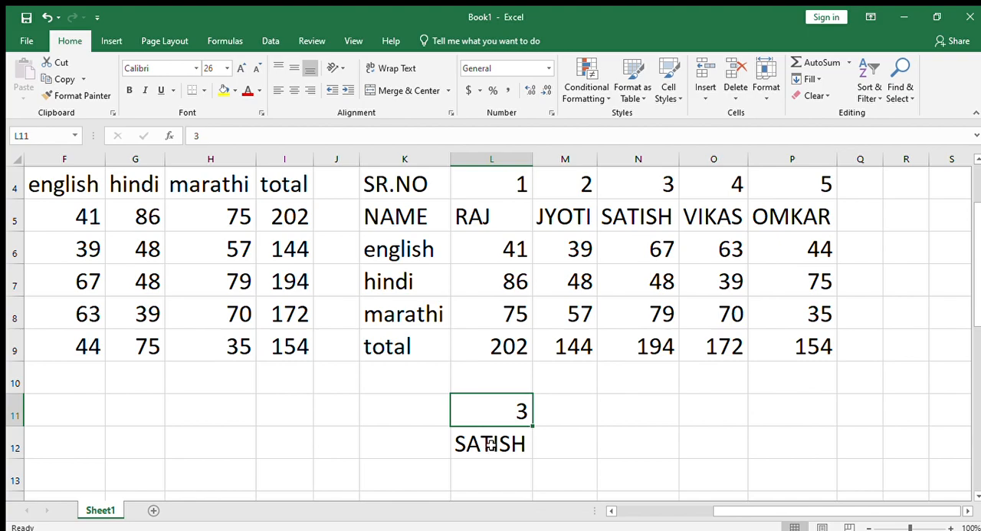
{"action": "left_click", "coordinate": [529, 443]}
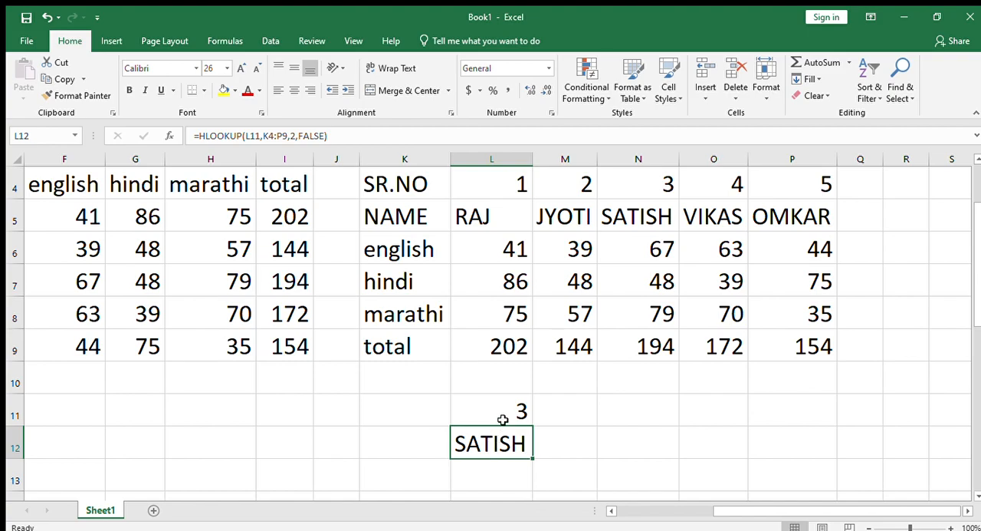
{"action": "double_click", "coordinate": [495, 442]}
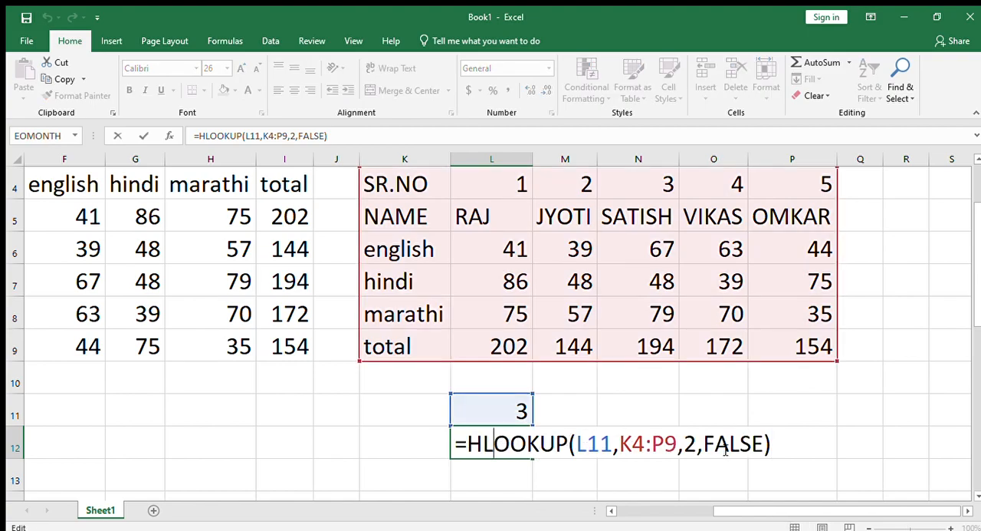
{"action": "scroll", "coordinate": [698, 429], "scroll_direction": "up", "scroll_amount": 1}
{"action": "scroll", "coordinate": [693, 434], "scroll_direction": "down", "scroll_amount": 2}
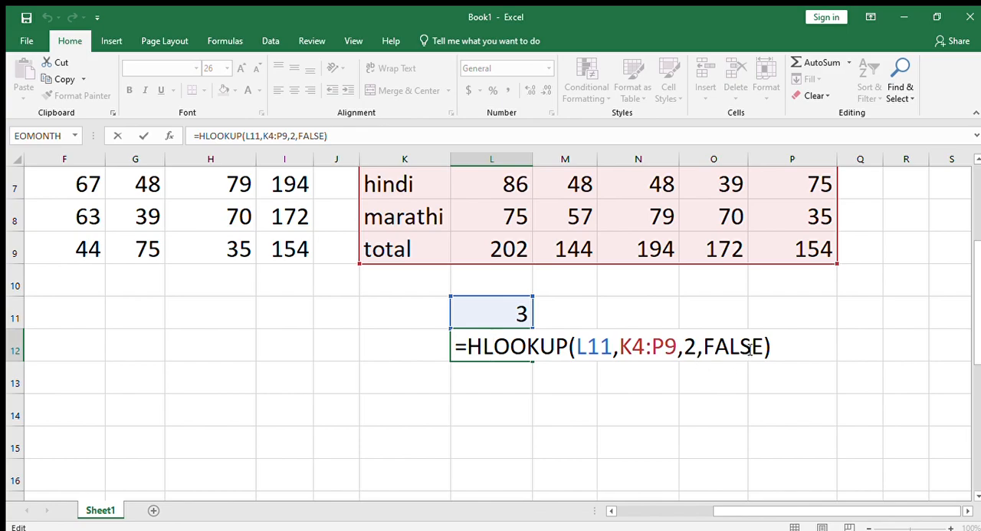
{"action": "scroll", "coordinate": [611, 253], "scroll_direction": "up", "scroll_amount": 2}
{"action": "scroll", "coordinate": [600, 303], "scroll_direction": "down", "scroll_amount": 2}
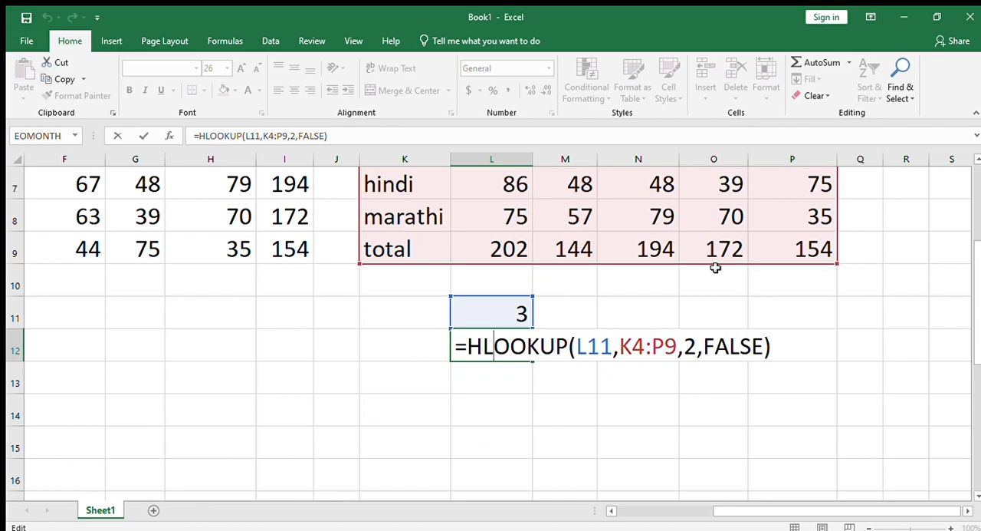